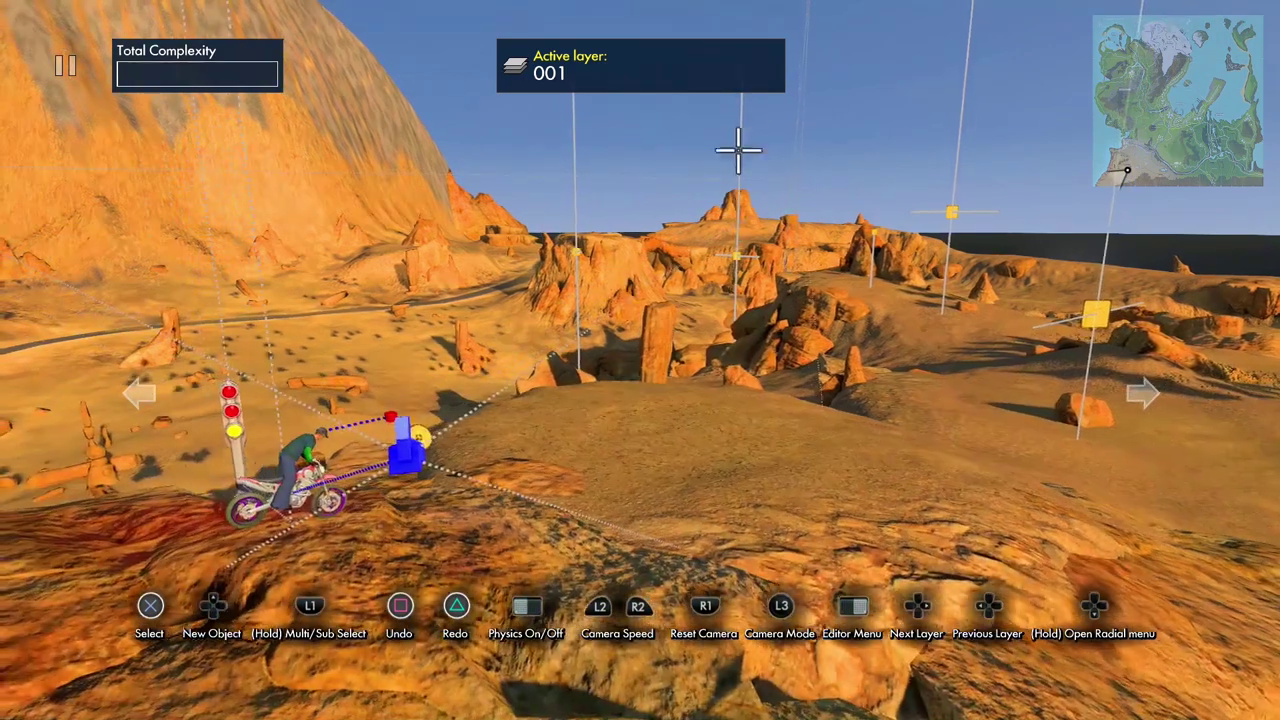
Add a Terrain Shaping object from the Environment terrain modification objects and position it over the mound ahead of the rider.
key(Up)
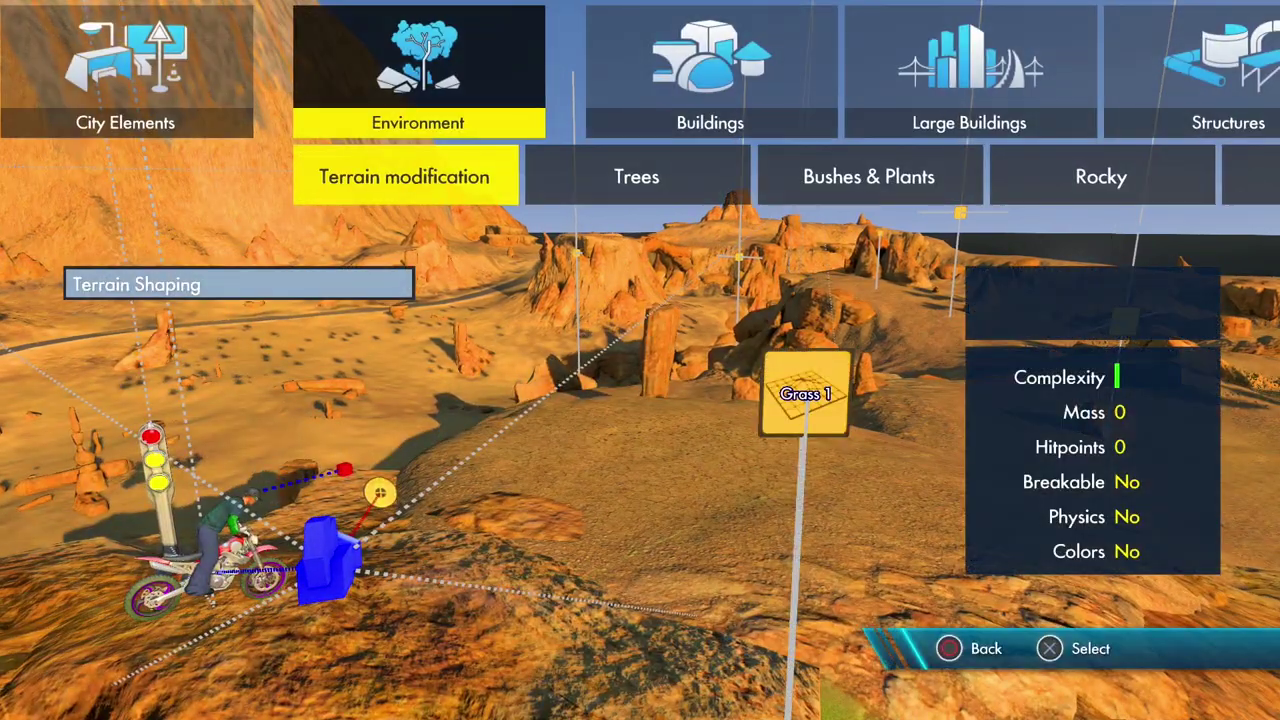
key(Left)
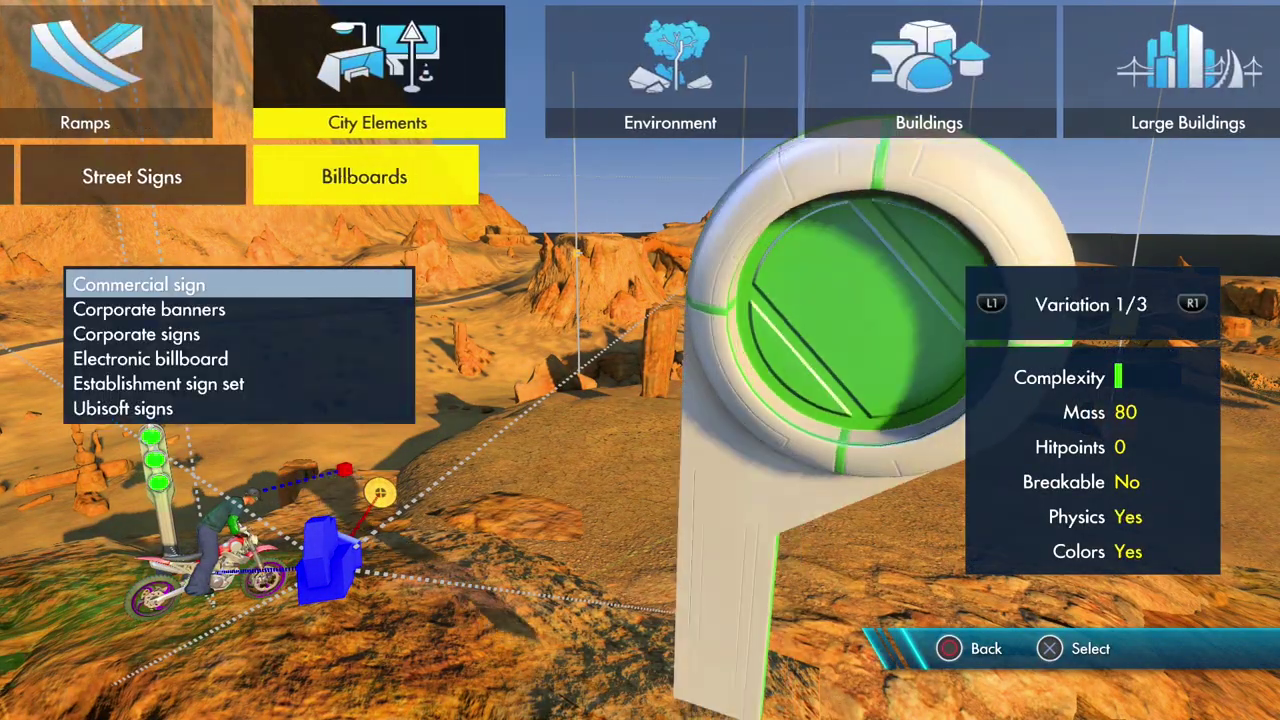
key(Right)
key(Return)
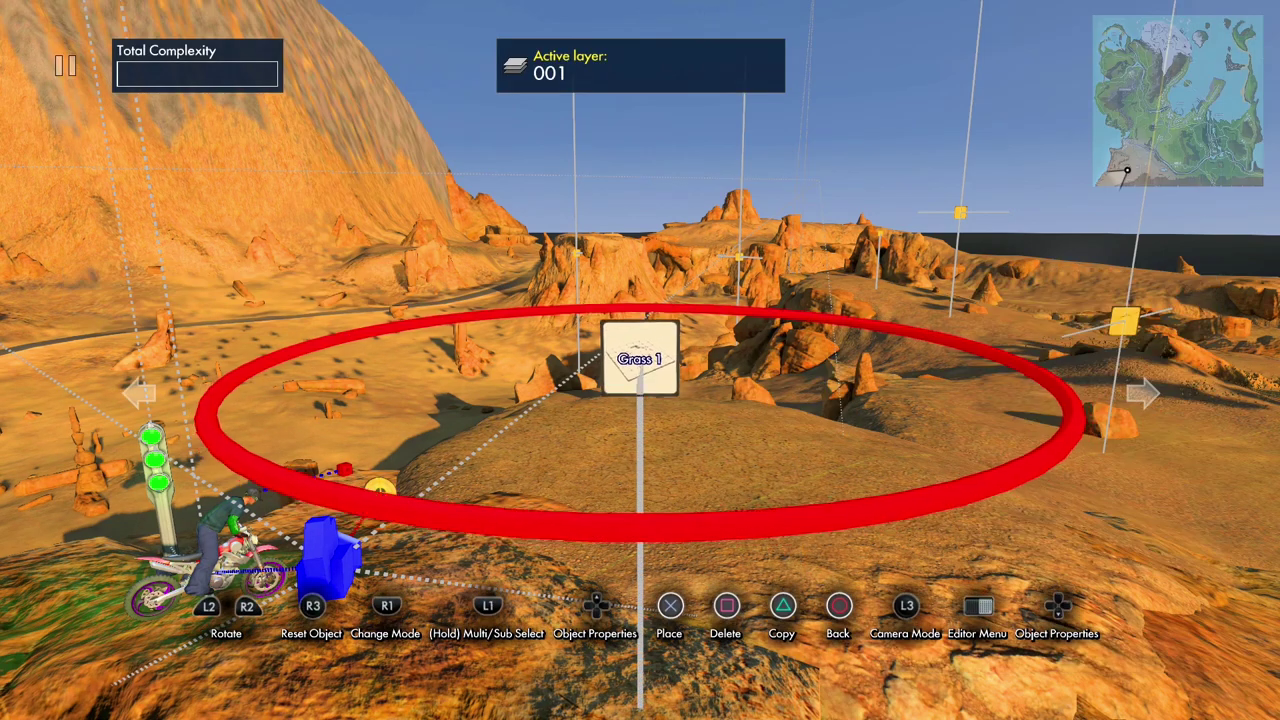
key(Down)
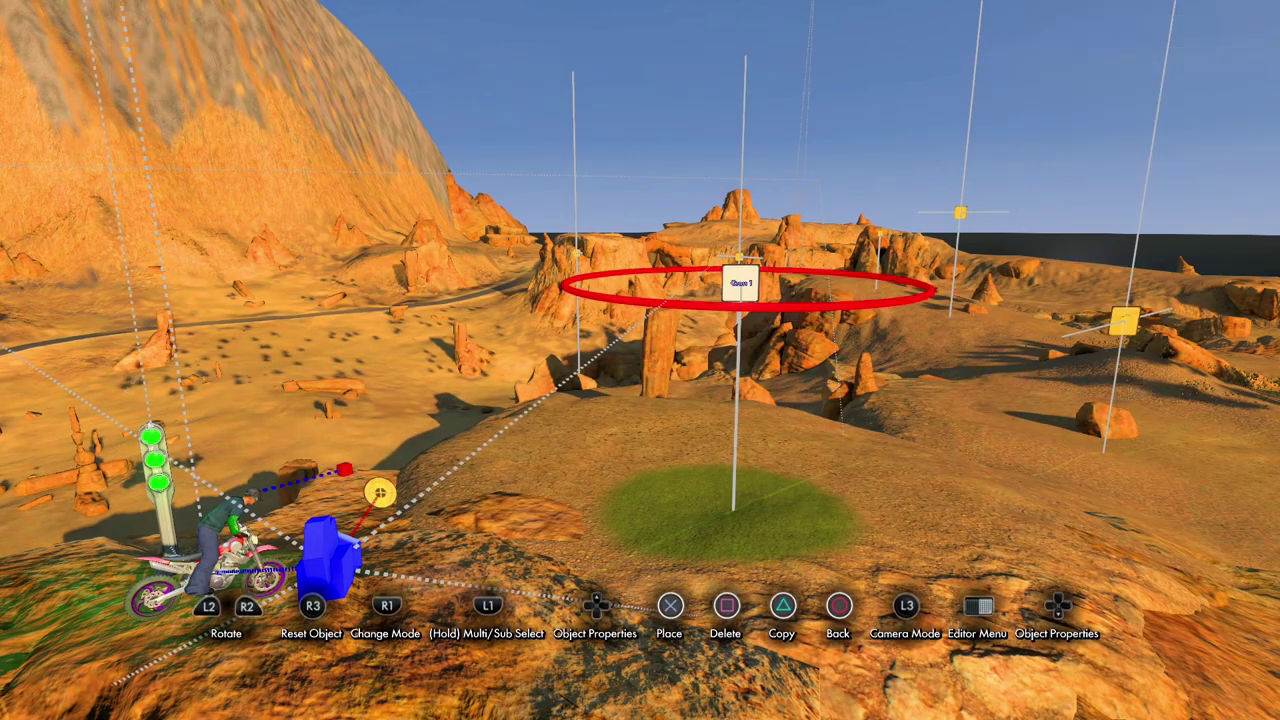
Set the decal type of the Grass 1 terrain object to Sand 2.
key(Down)
key(Right)
key(Right)
key(Right)
key(Right)
key(Right)
key(Right)
key(Right)
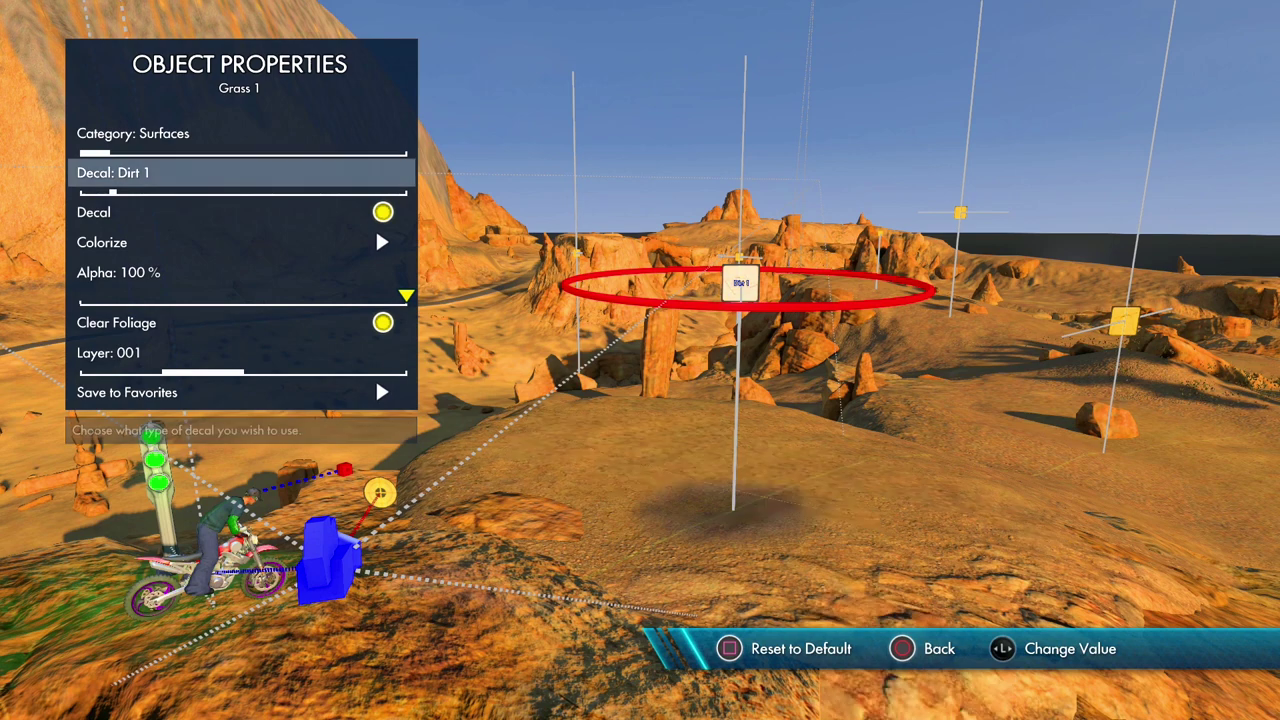
key(Right)
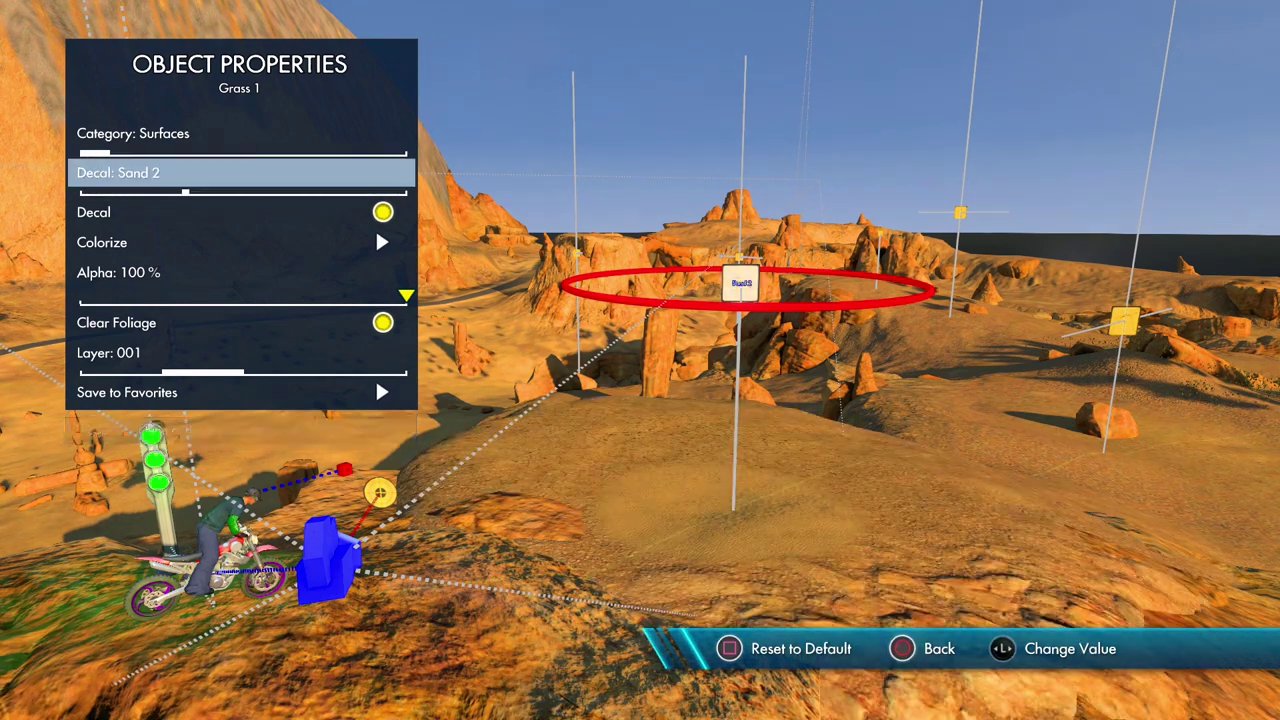
key(Escape)
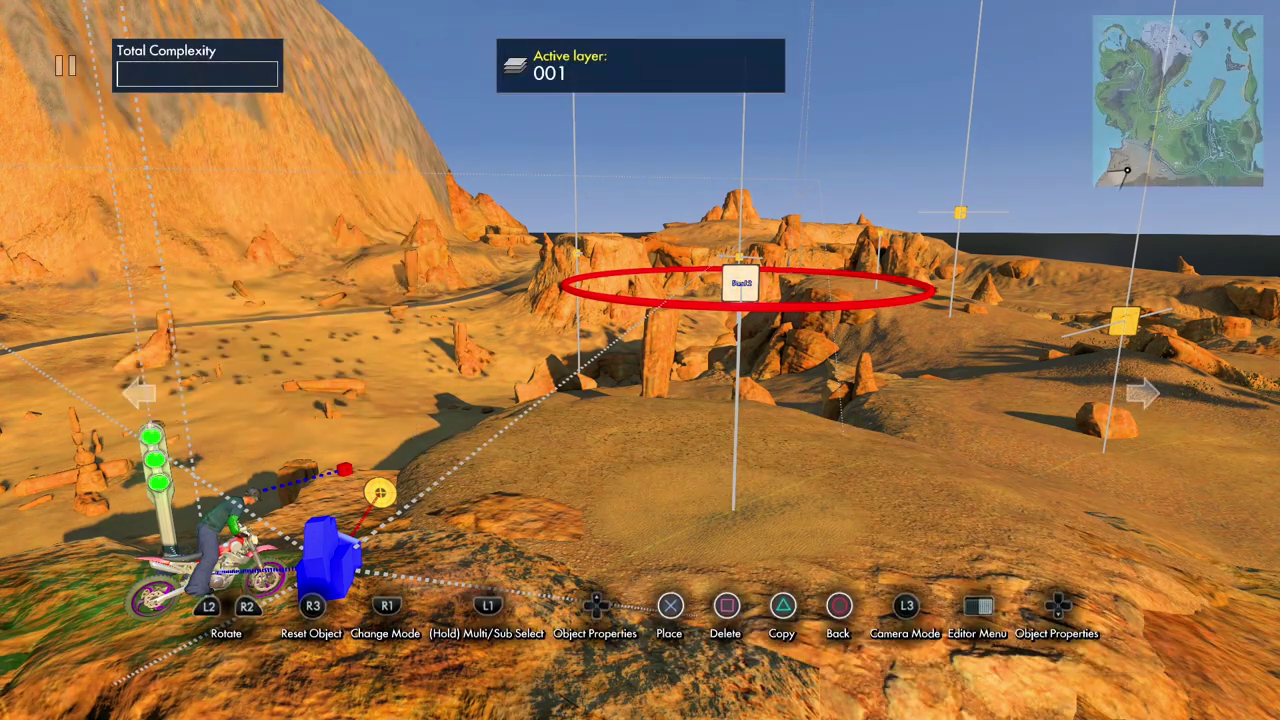
Scale up the Sand 2 decal until it covers the whole mound and place it there.
key(Up)
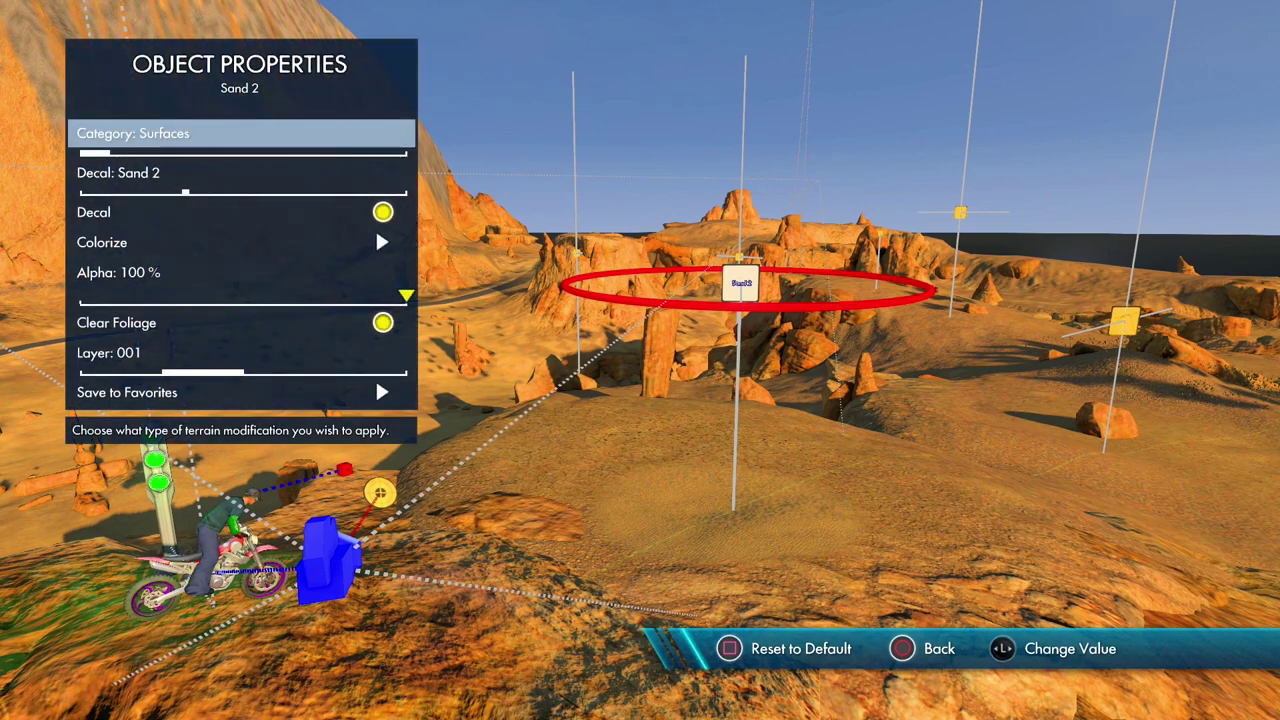
key(Escape)
key(e)
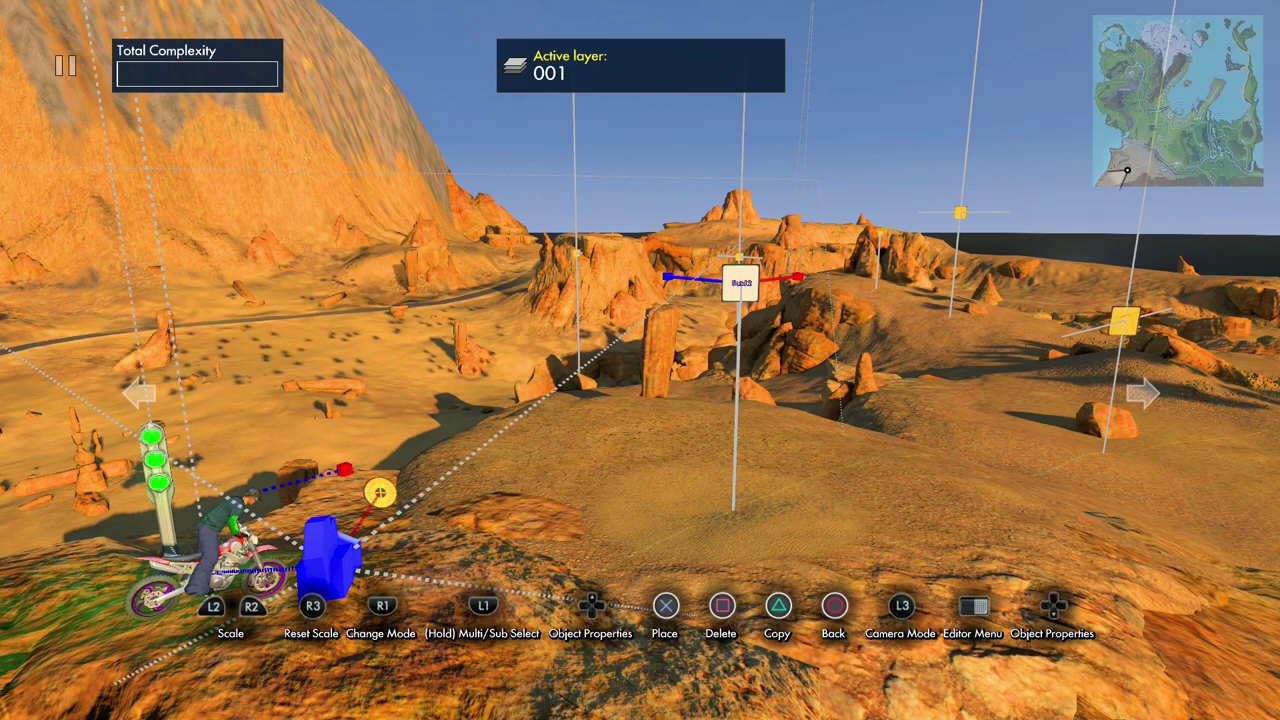
key(Page_Up)
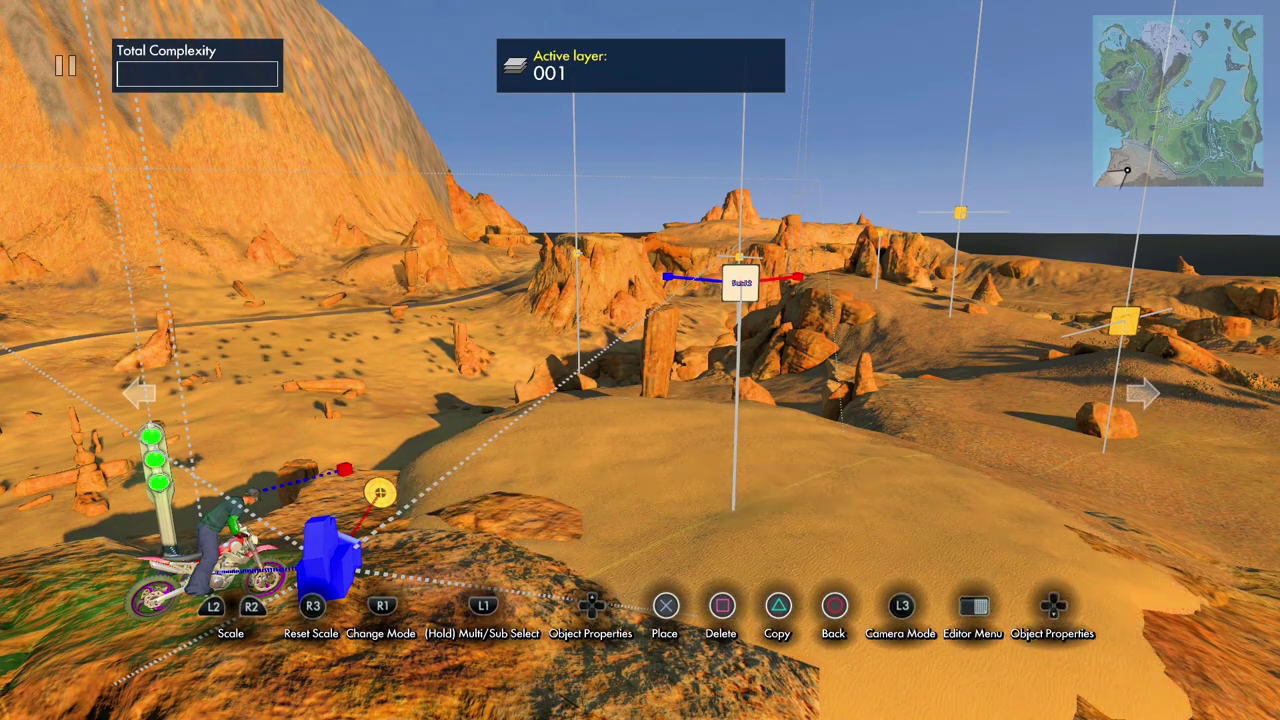
key(Right)
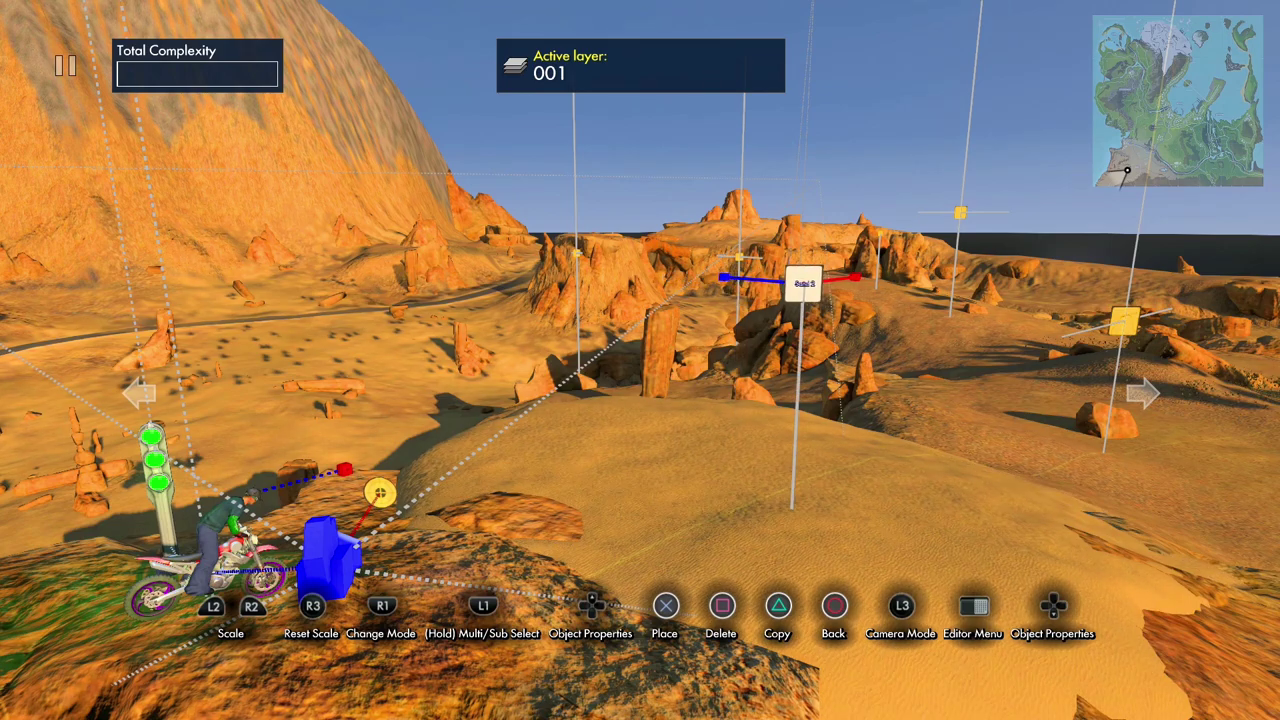
key(Return)
Open the environment settings of the track.
key(Up)
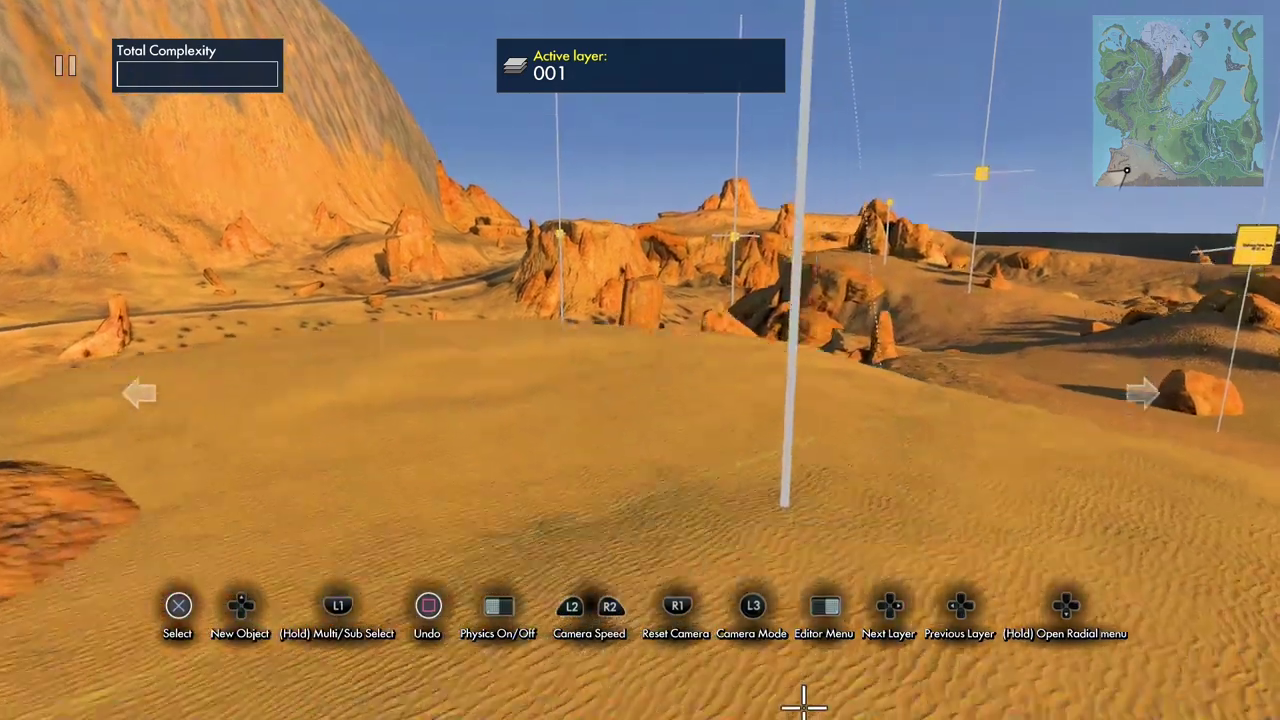
key(Up)
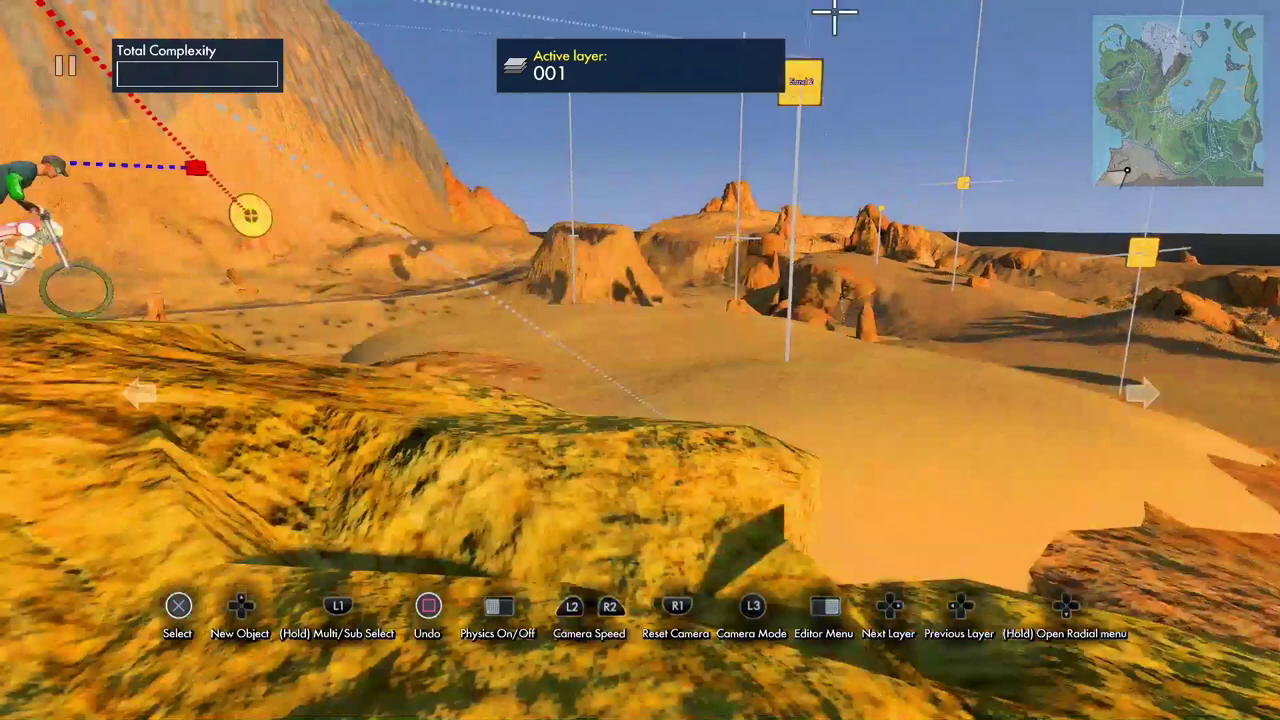
key(Down)
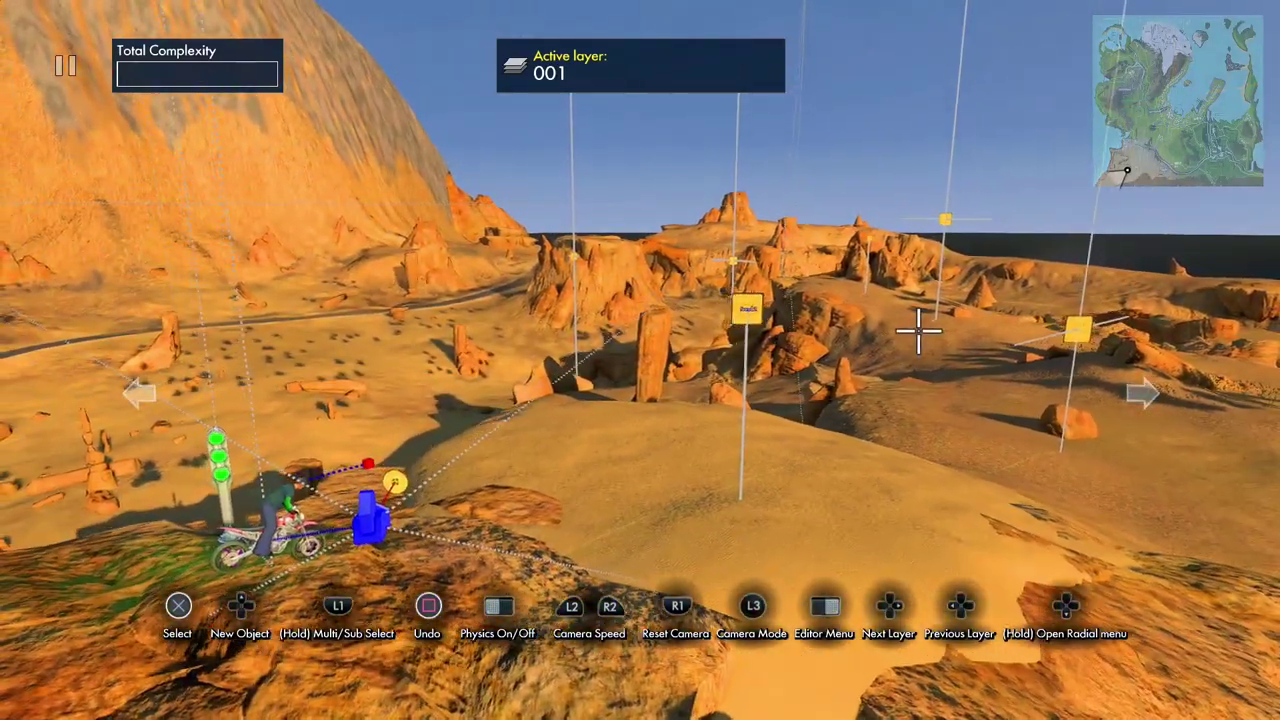
key(Down)
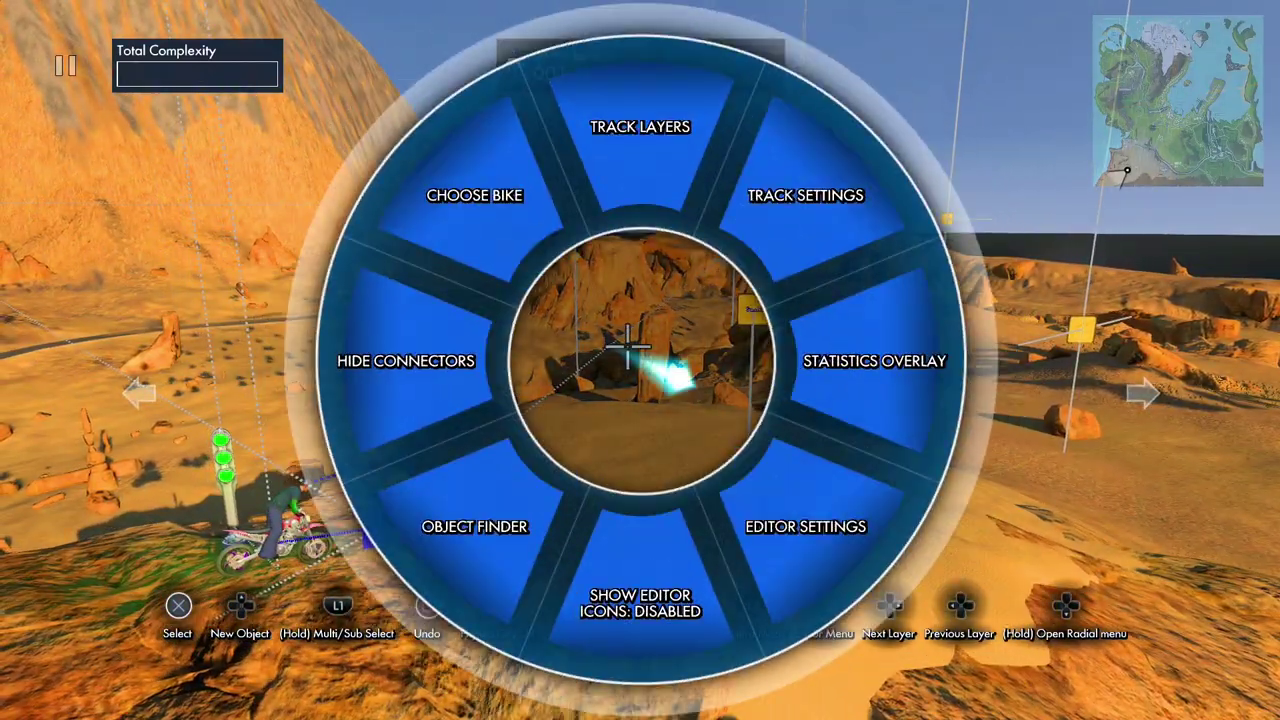
key(Return)
key(Down)
key(Return)
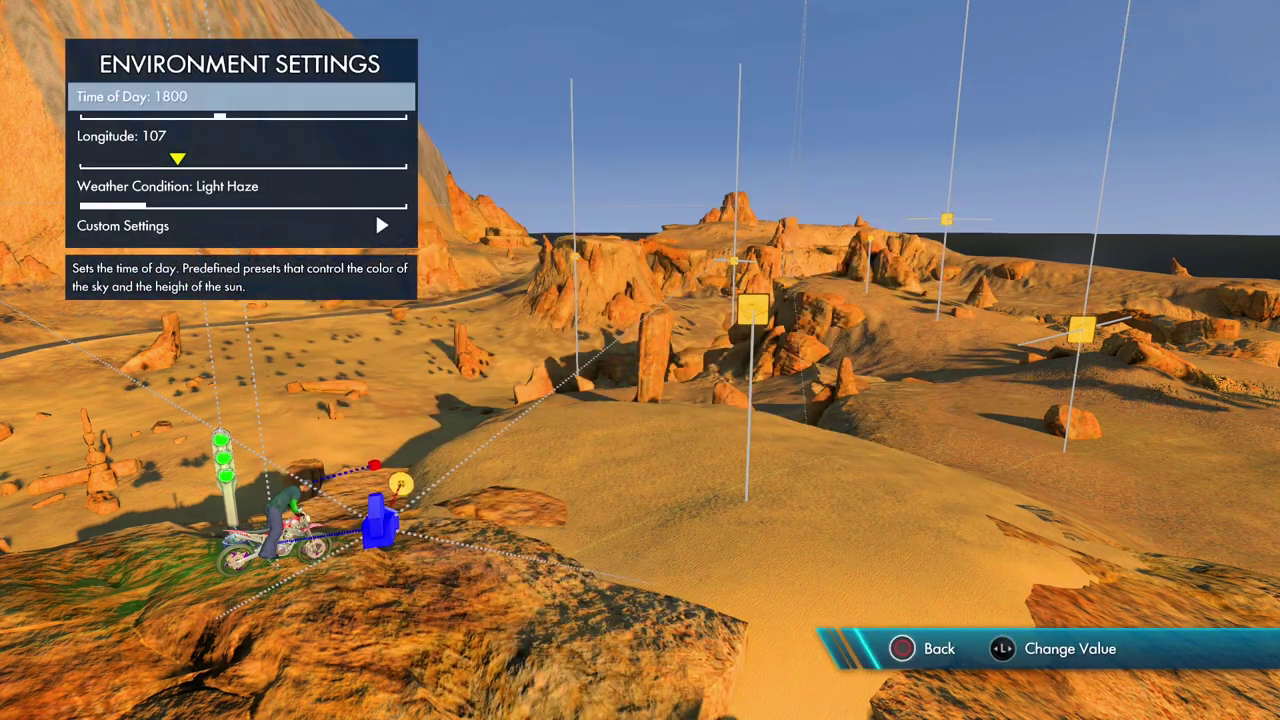
key(Down)
key(Up)
key(Down)
key(Up)
key(Down)
key(Up)
key(Down)
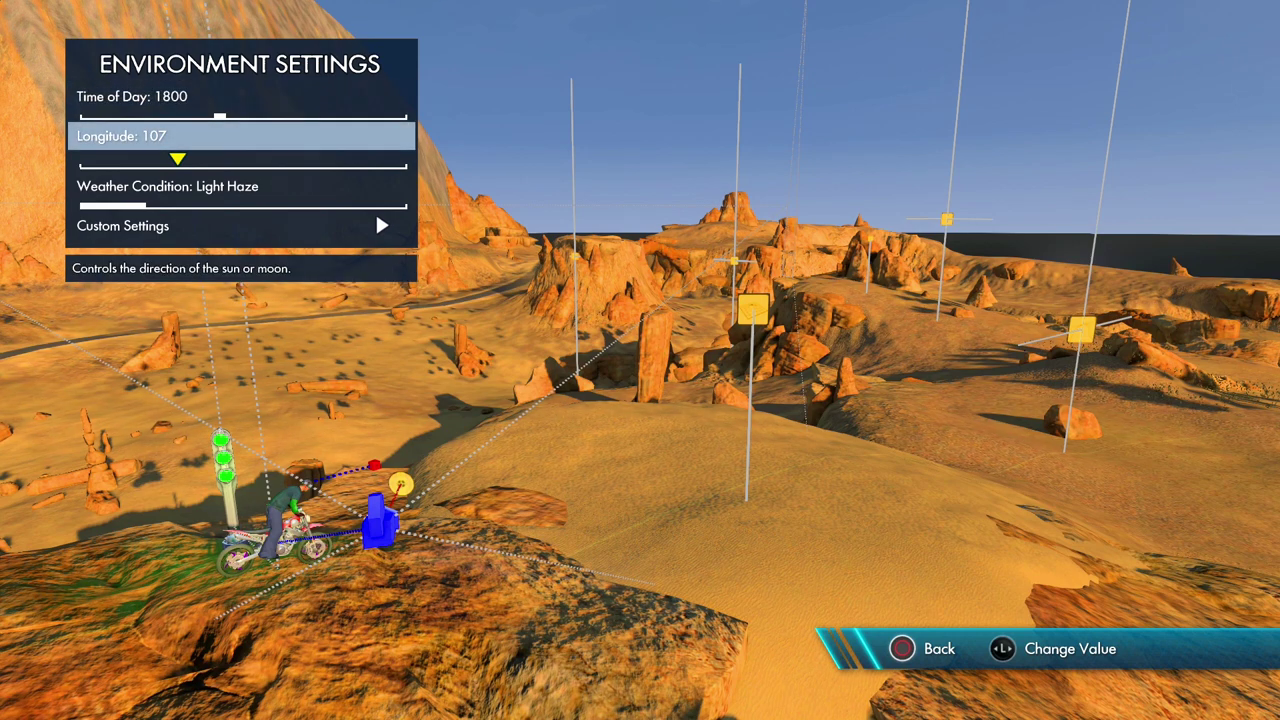
Open the custom time of day settings and set the sun angle to 66.
key(Down)
key(Down)
key(Return)
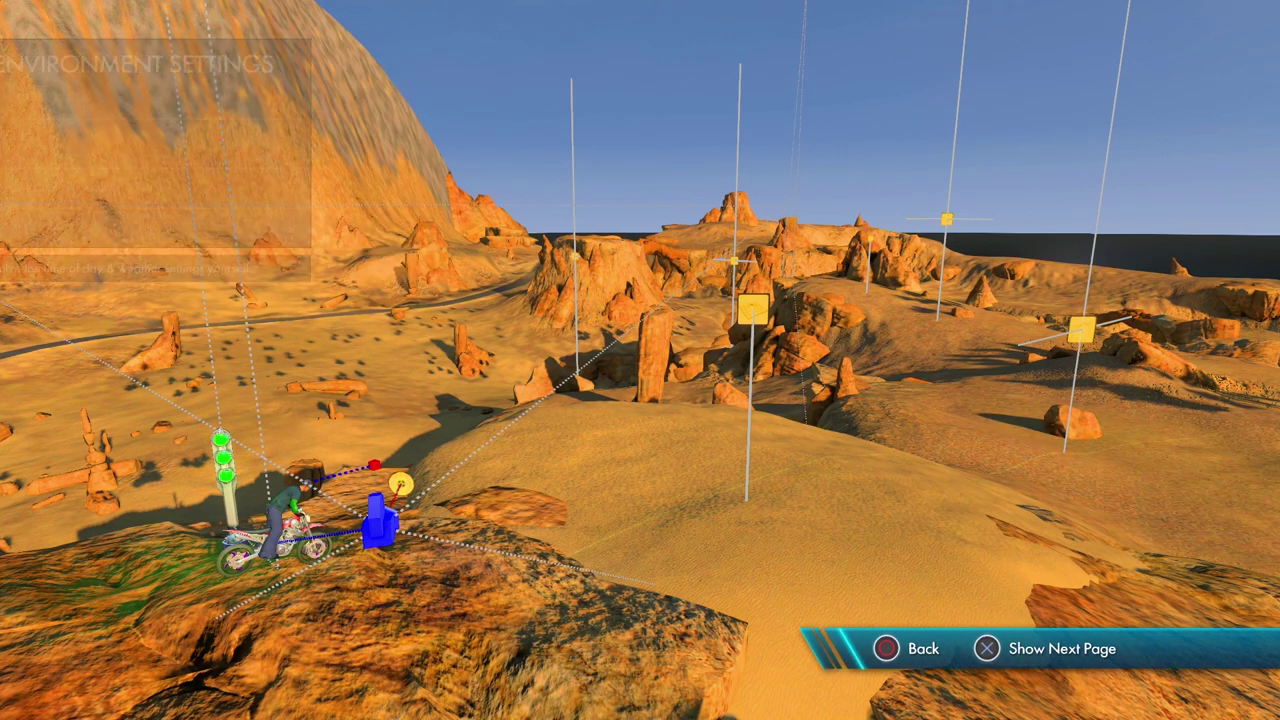
key(Return)
key(Down)
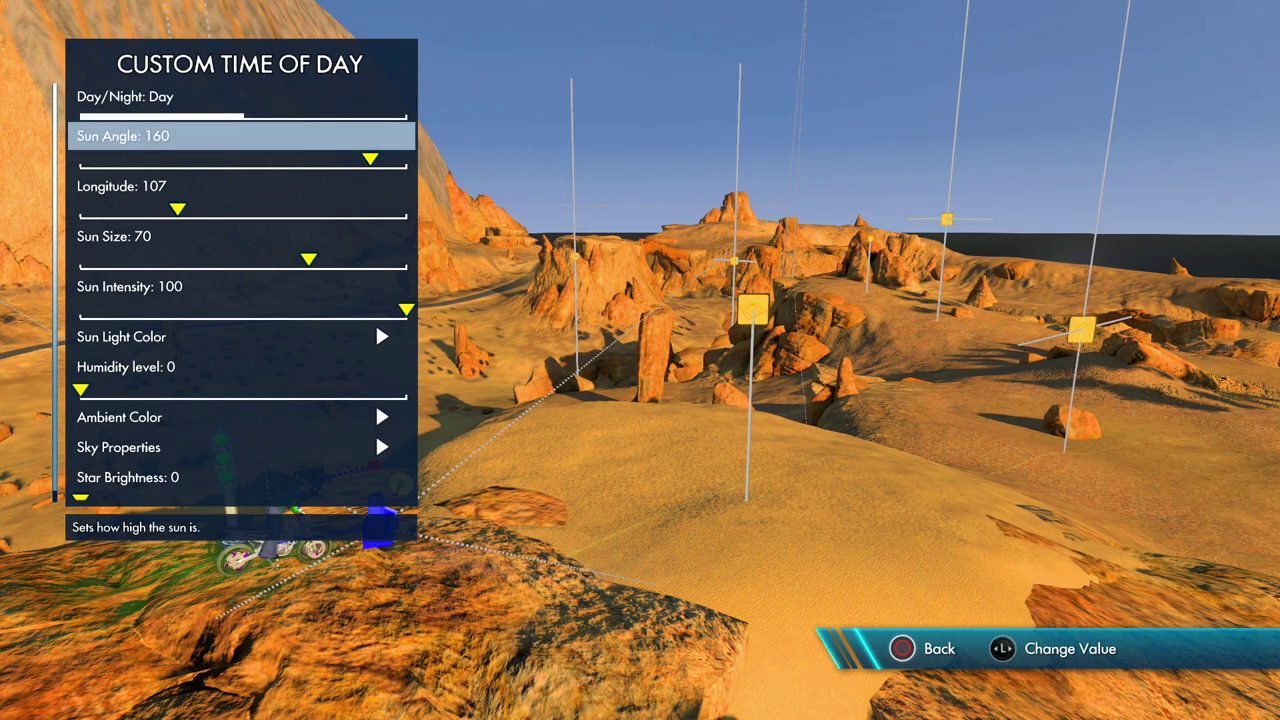
key(Left)
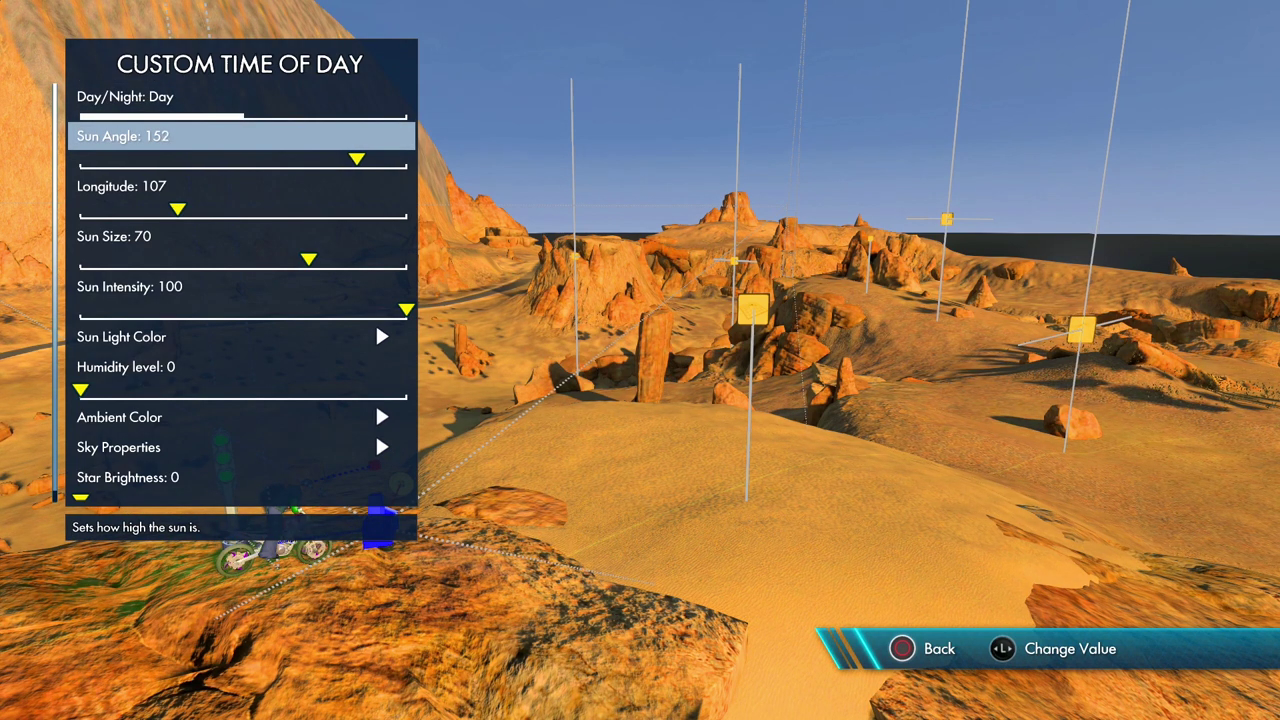
key(Left)
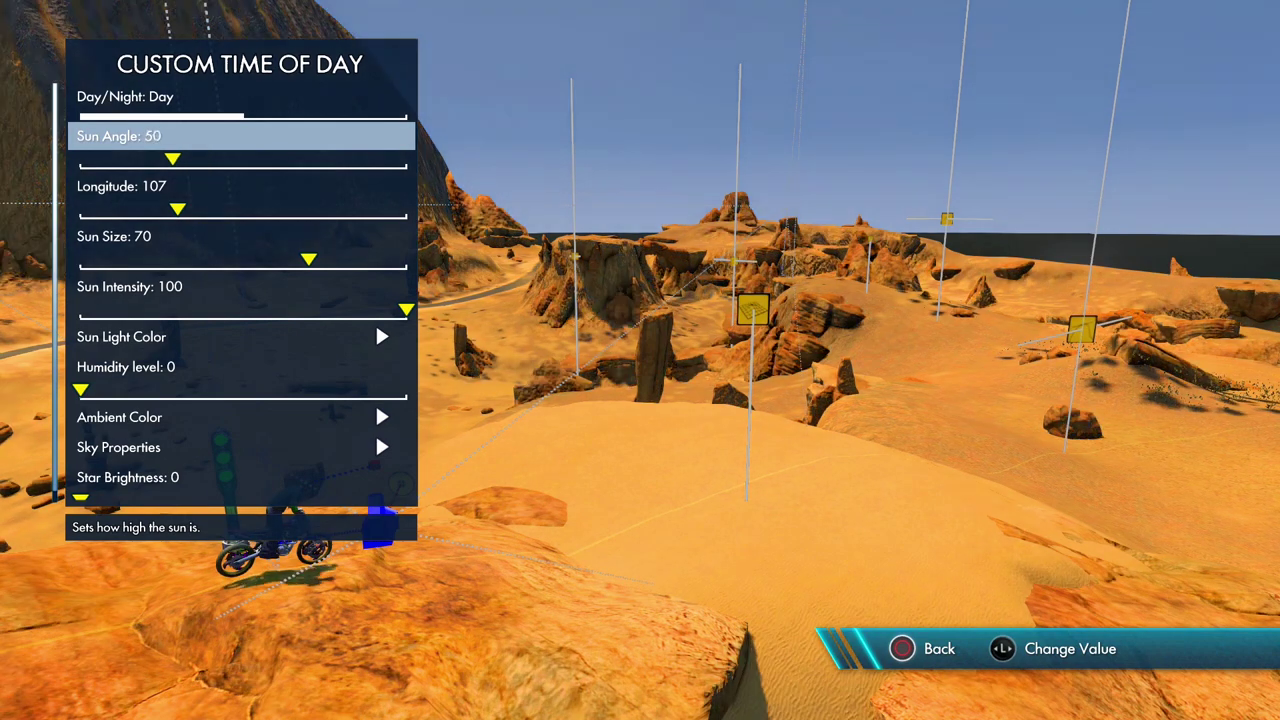
key(Right)
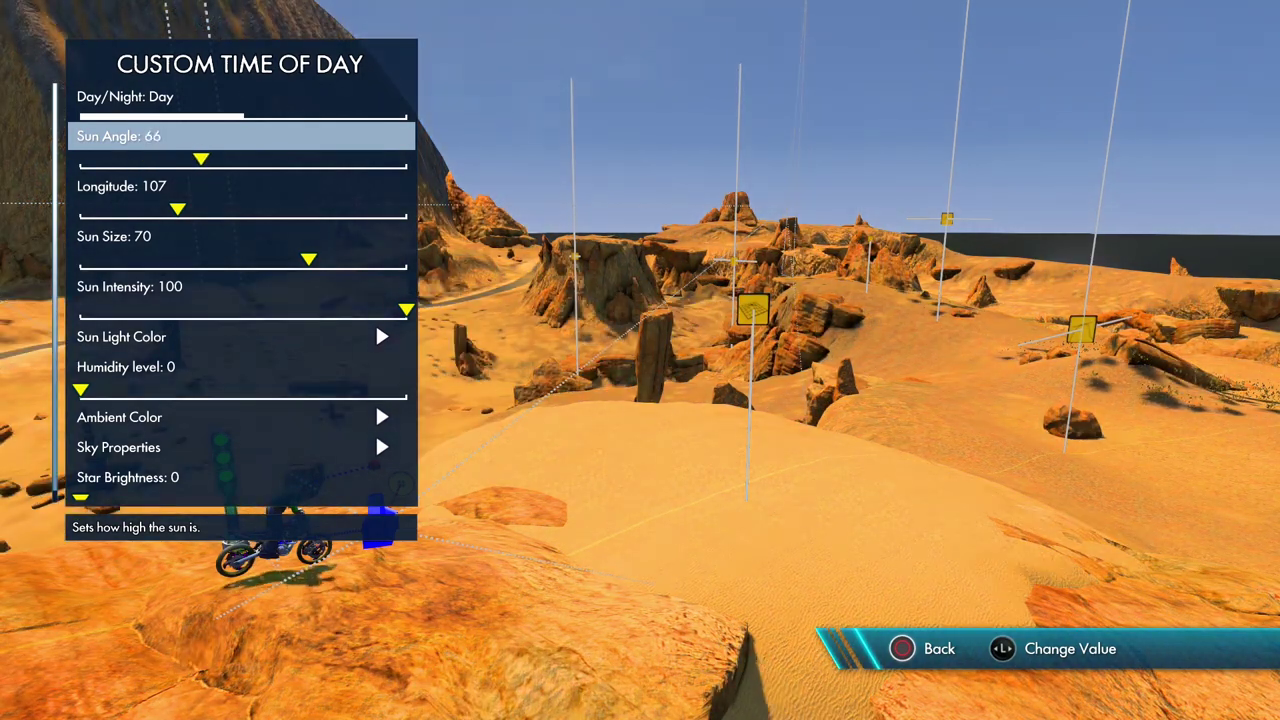
Set the sun's longitude to 138 and lower the sun intensity to about 26.
key(Down)
key(Right)
key(Right)
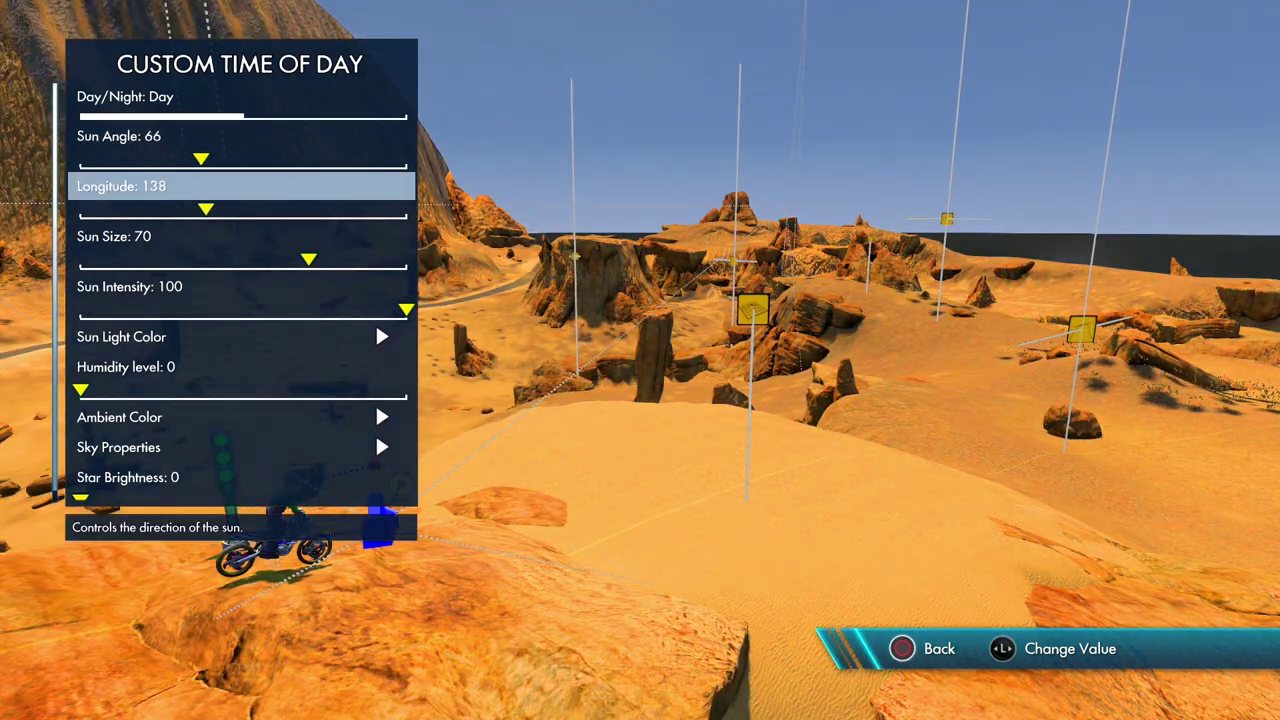
key(Down)
key(Down)
key(Left)
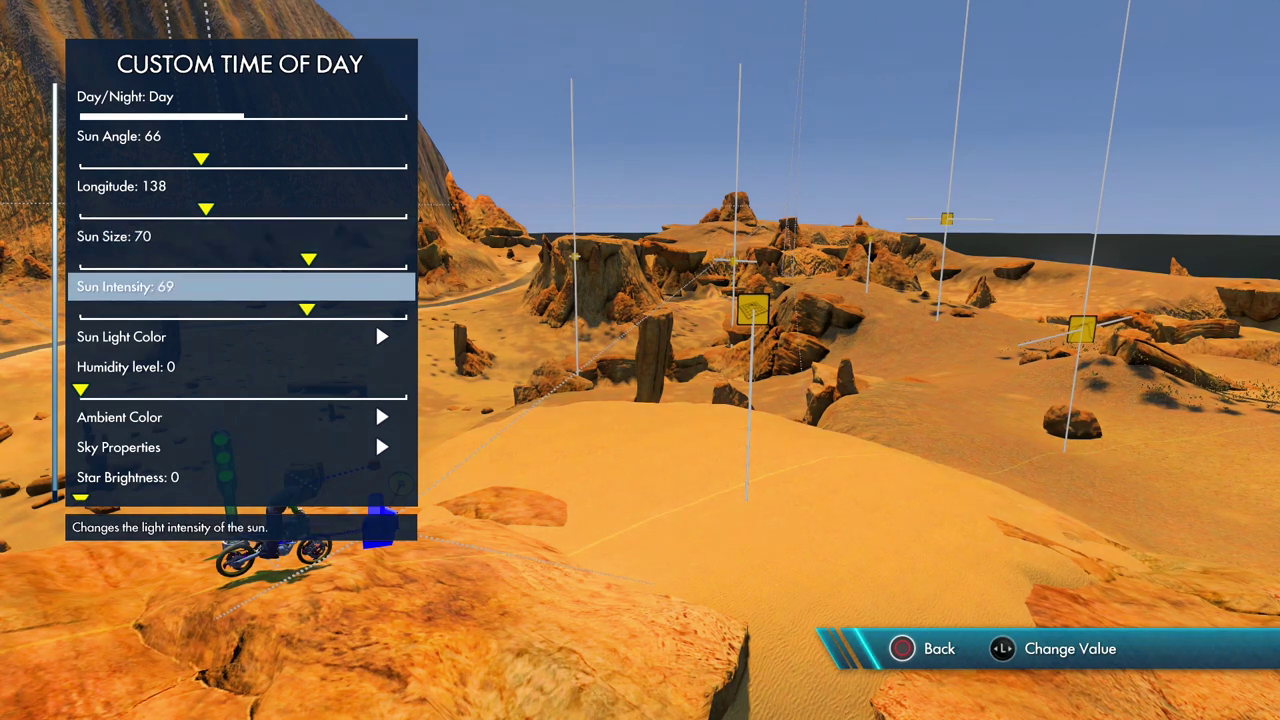
key(Left)
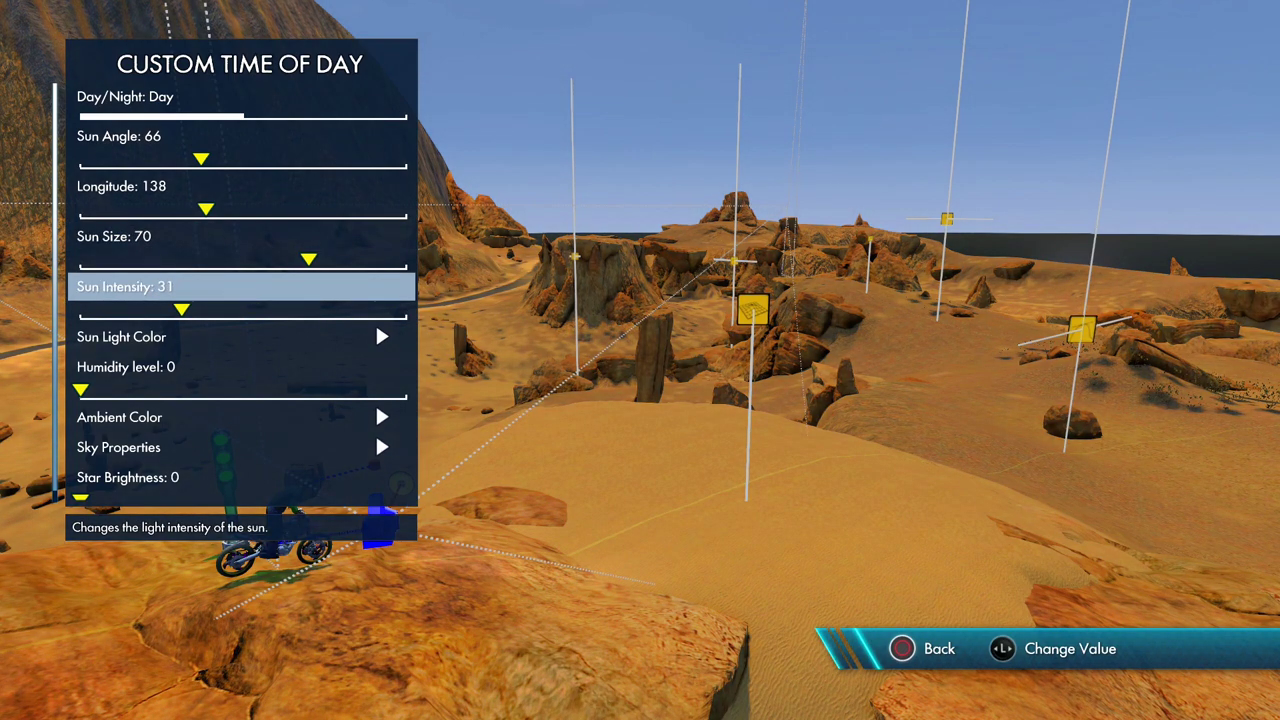
key(Left)
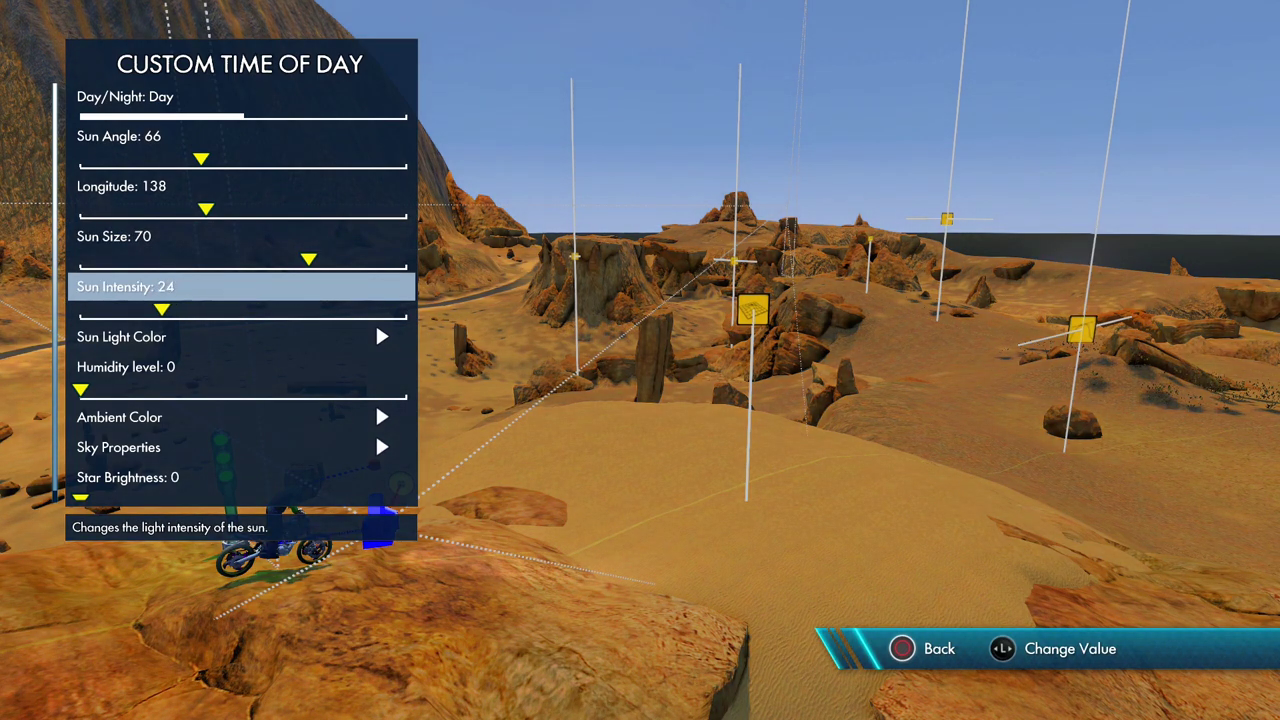
Check the sun light color and set the humidity level to 100.
key(Down)
key(Return)
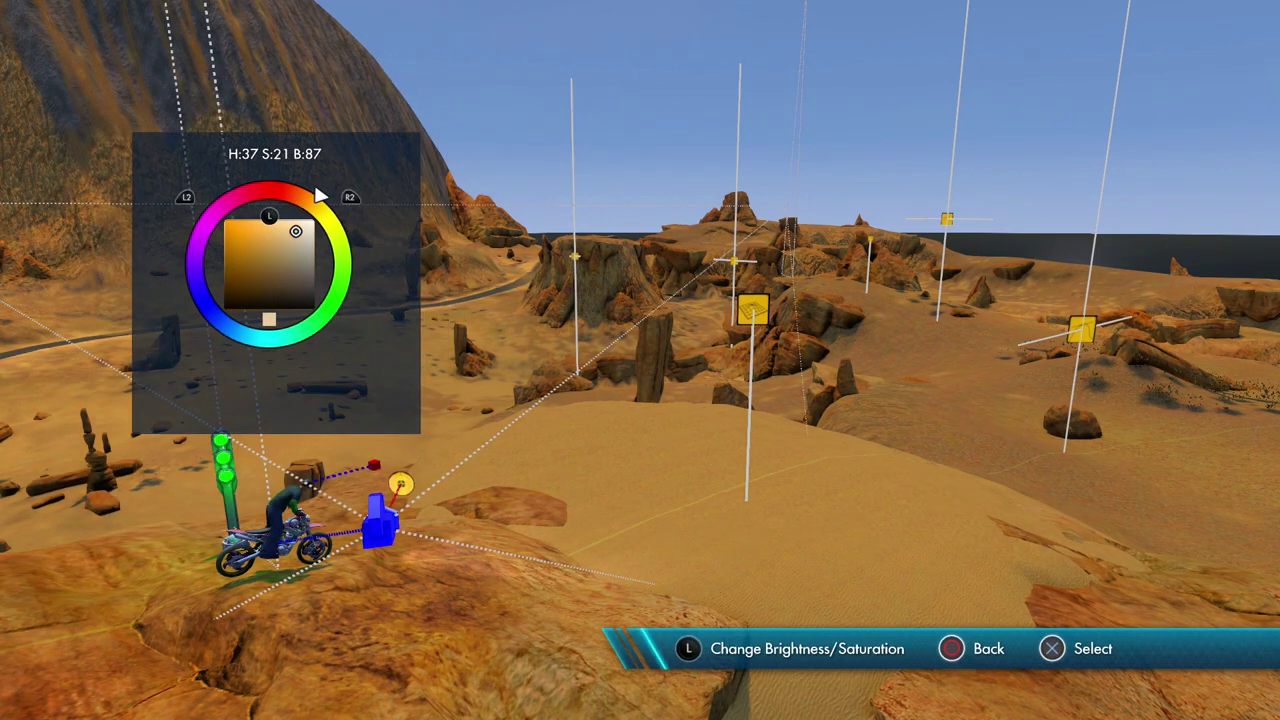
key(Escape)
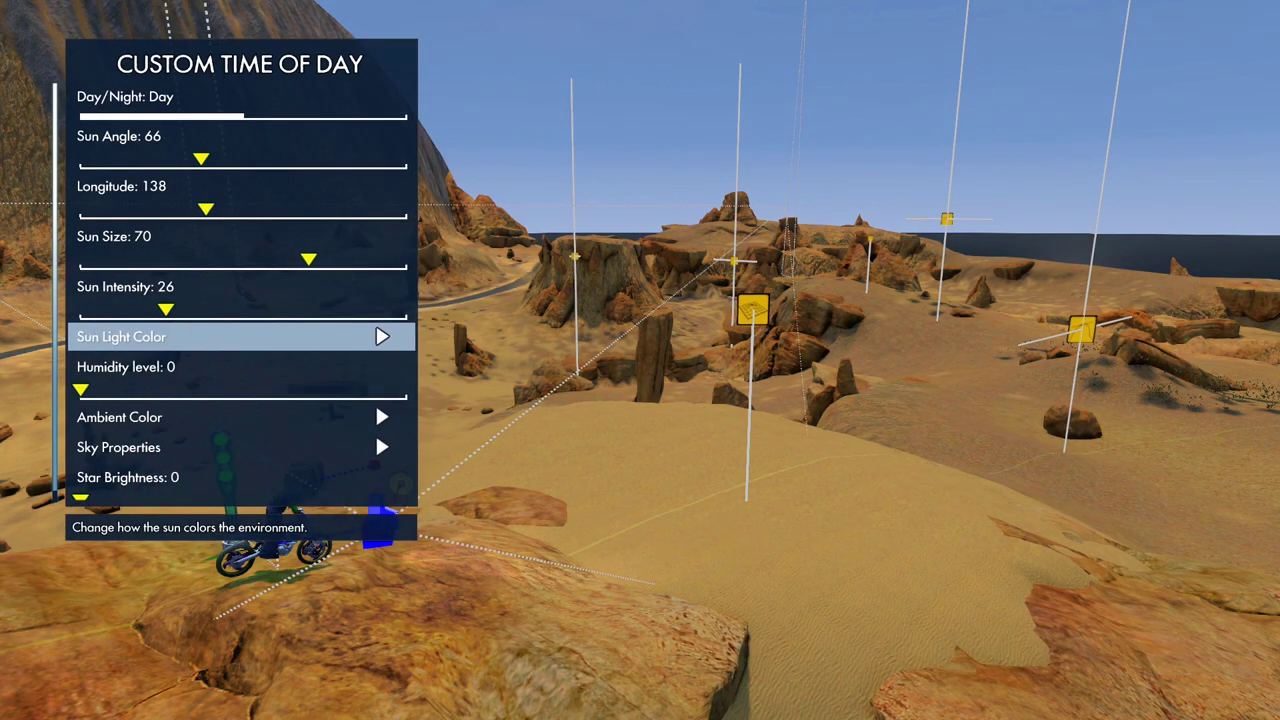
key(Down)
key(Right)
key(Right)
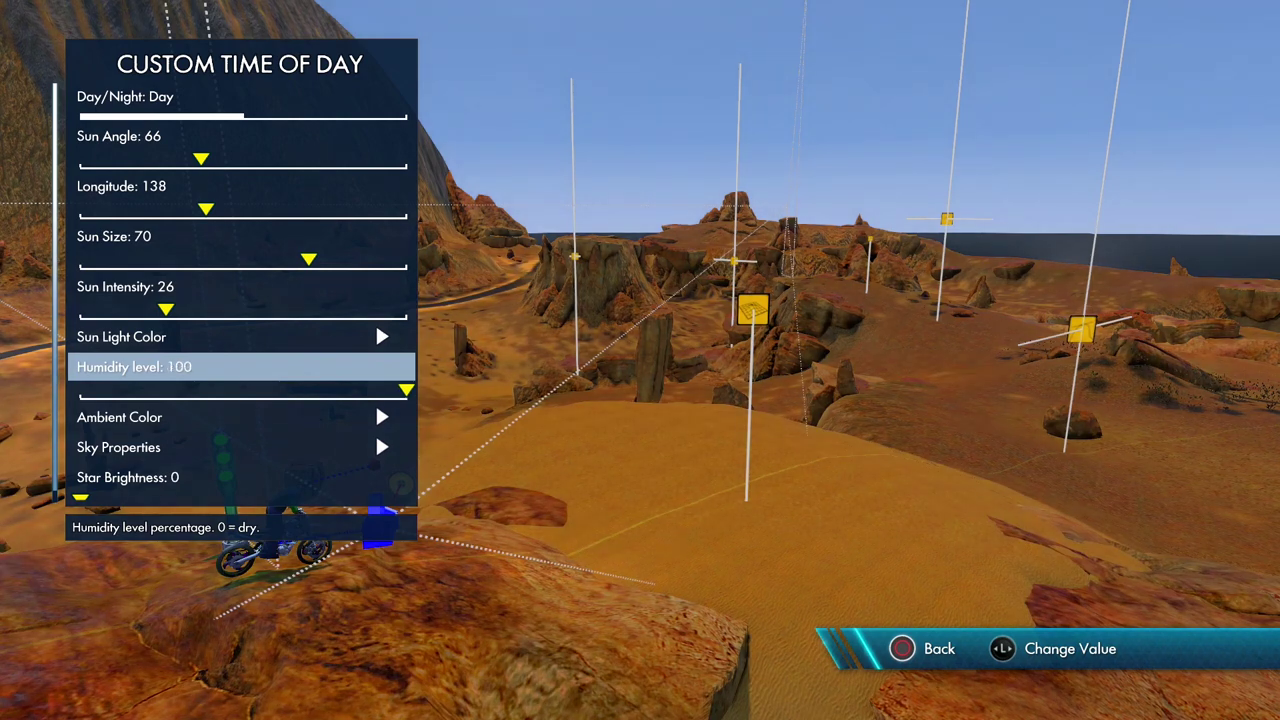
Set the ambient color to a muted blue with hue 202, saturation 59 and brightness 59.
key(Down)
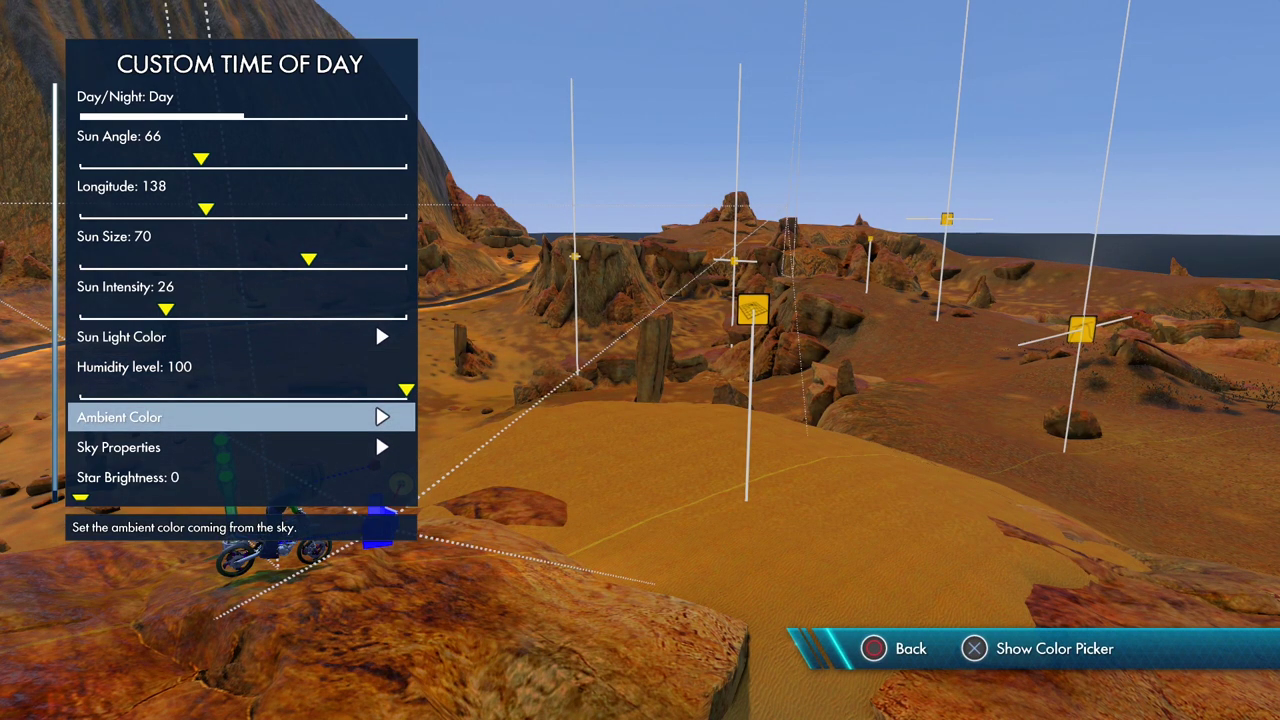
key(Return)
key(L2)
key(Left)
key(Left)
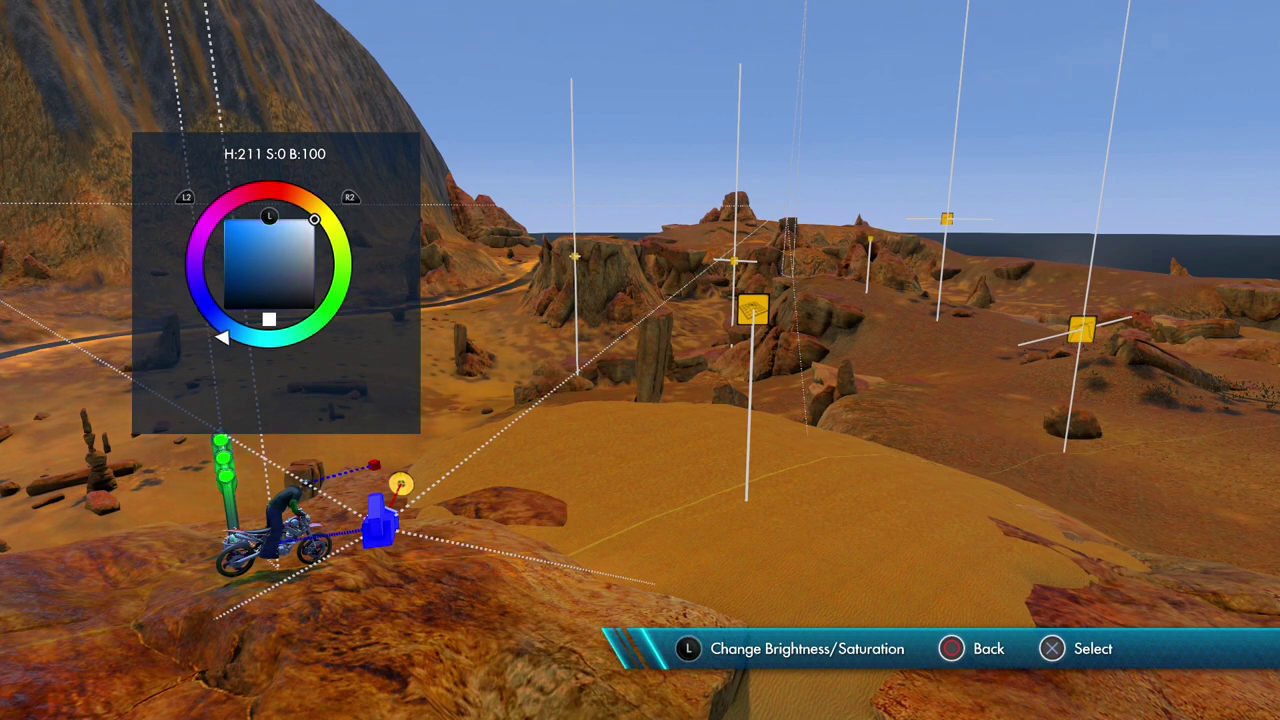
key(Left)
key(Left)
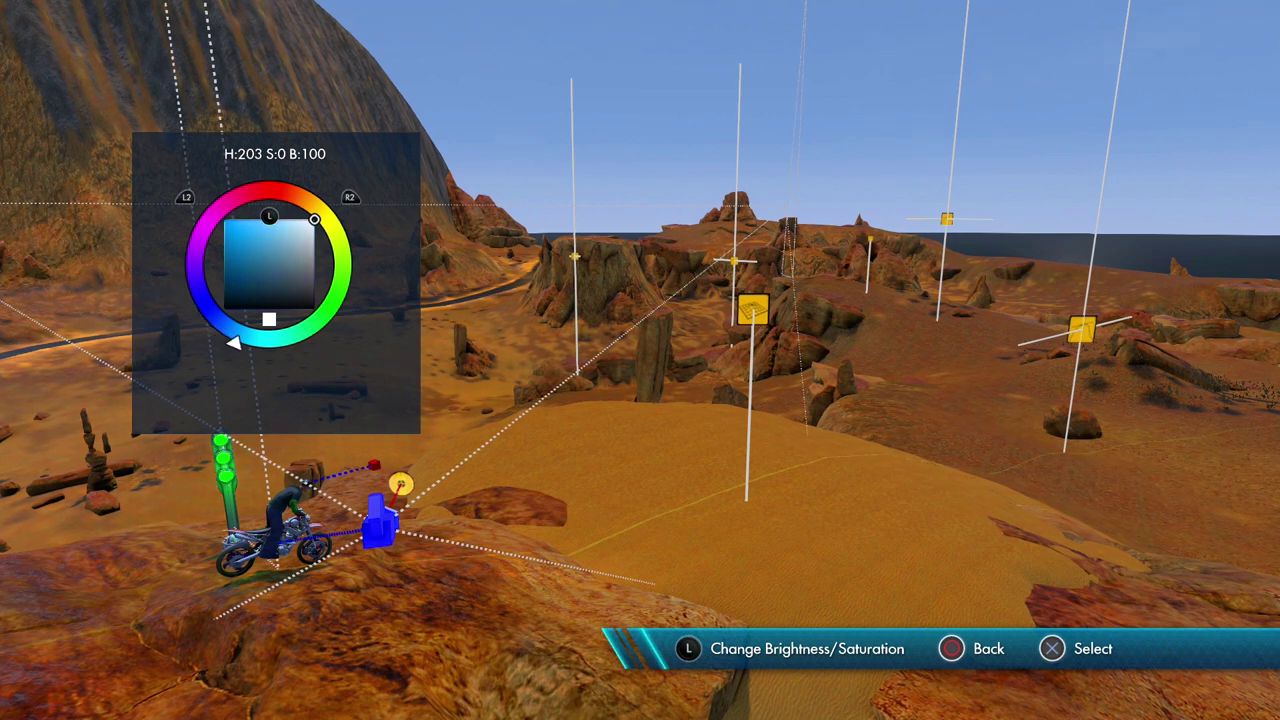
key(Right)
key(Left)
key(Down)
key(Right)
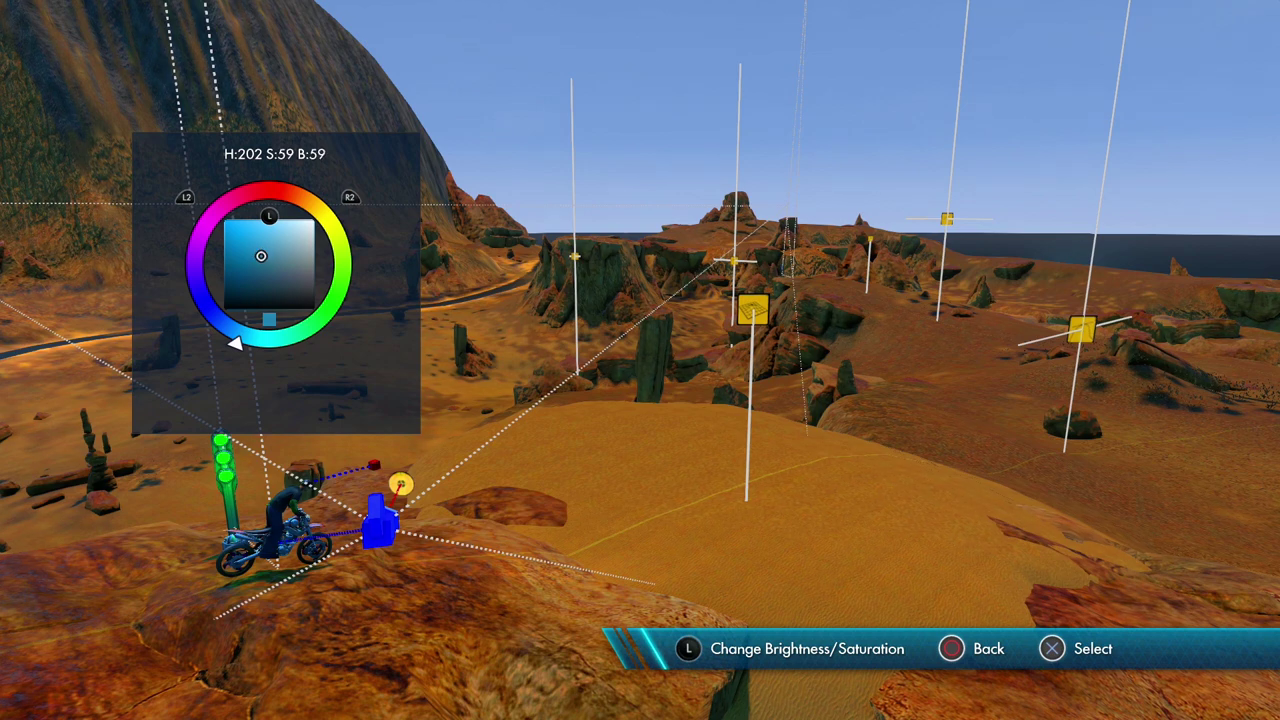
key(Escape)
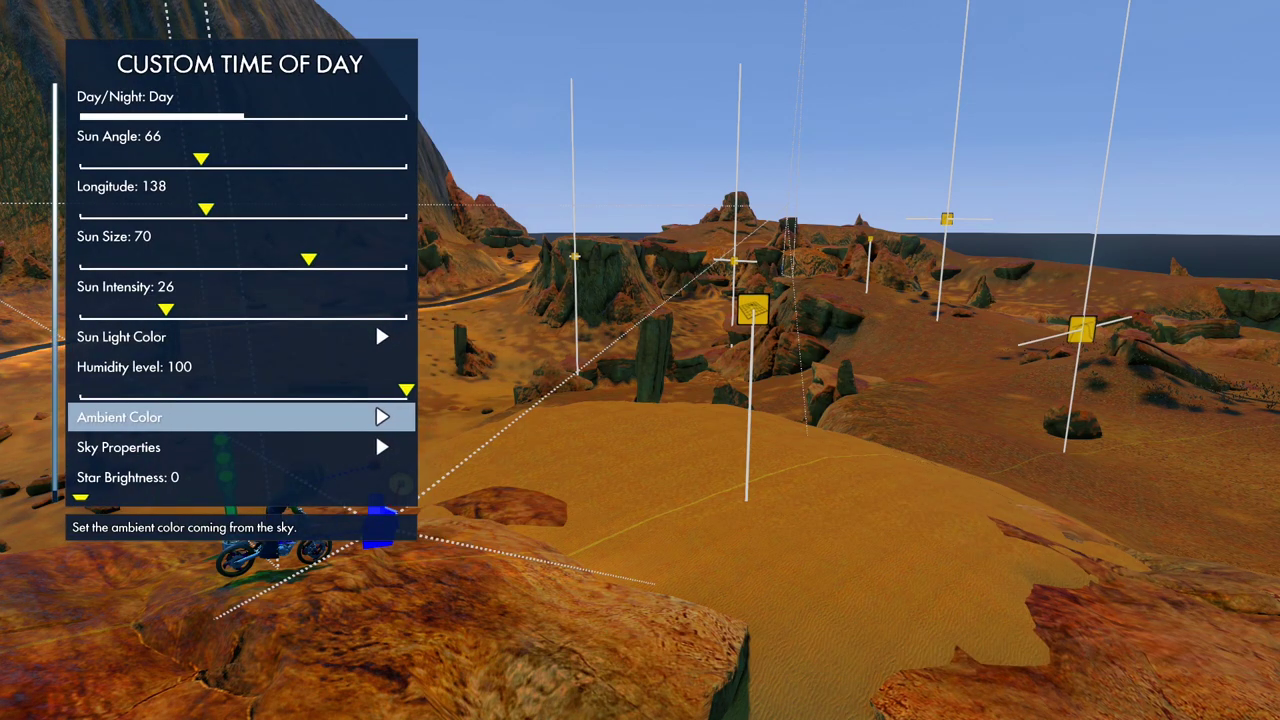
Check the custom sky properties and return to the custom settings.
key(Down)
key(Return)
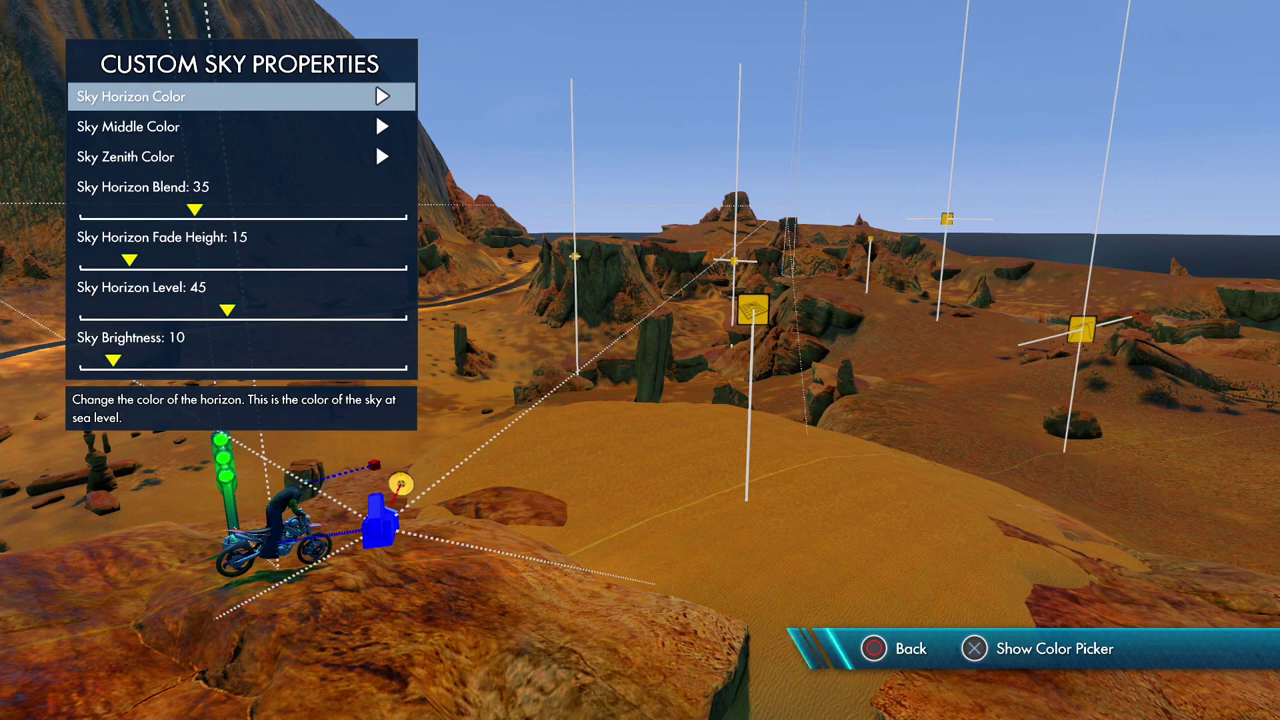
key(Escape)
key(Down)
key(Down)
key(Escape)
Open the weather conditions and set the fog color to a muted blue with hue 202, saturation 62 and brightness 53.
key(Down)
key(Return)
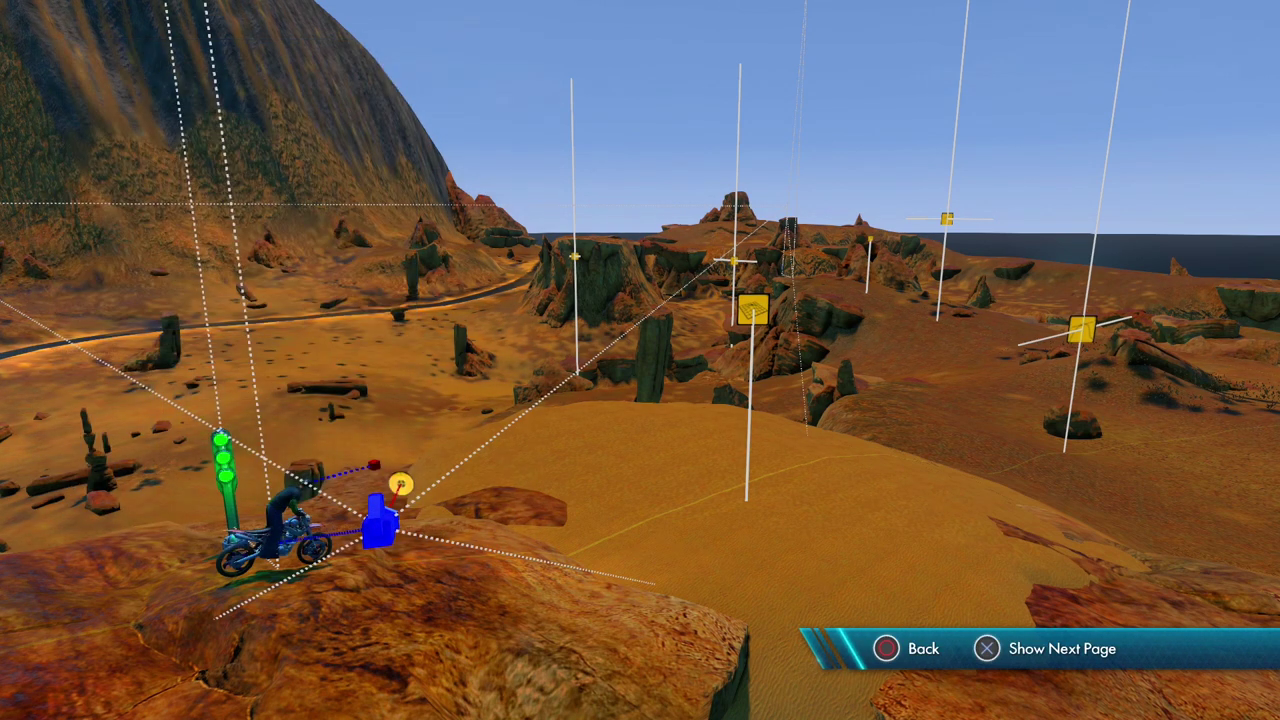
key(Down)
key(Return)
key(Up)
key(Left)
key(Page_Up)
key(Page_Up)
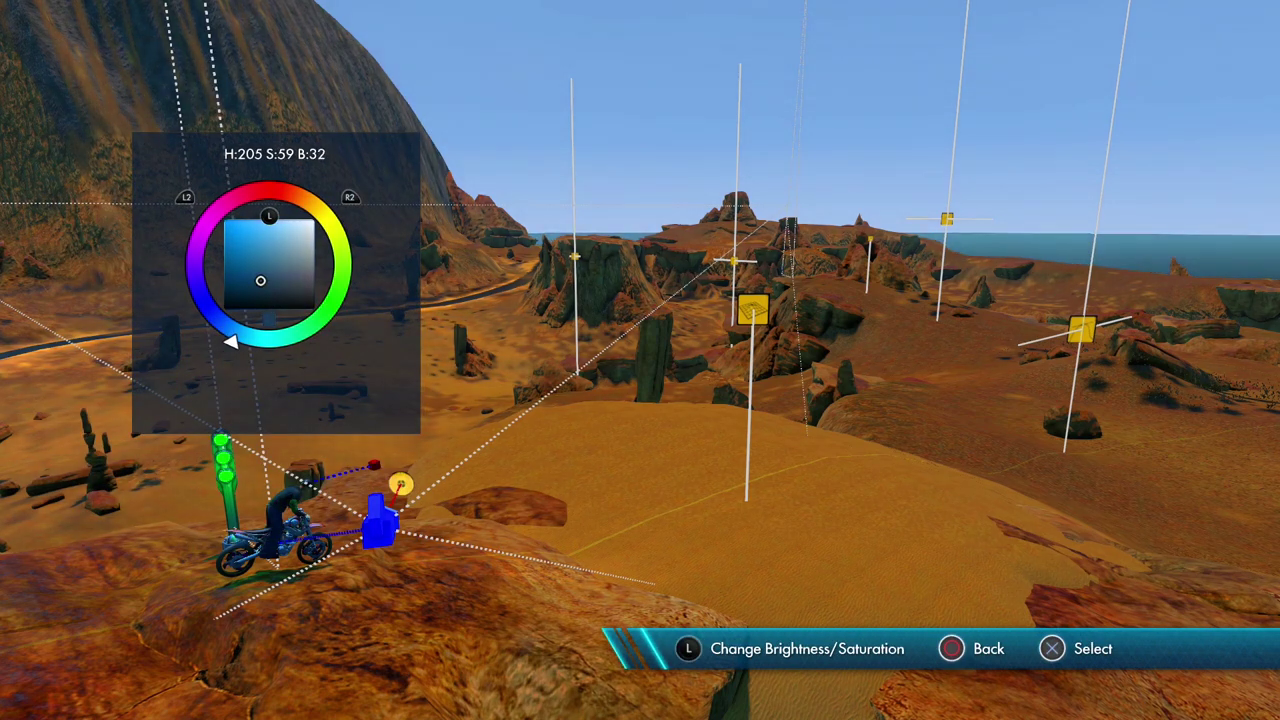
key(Up)
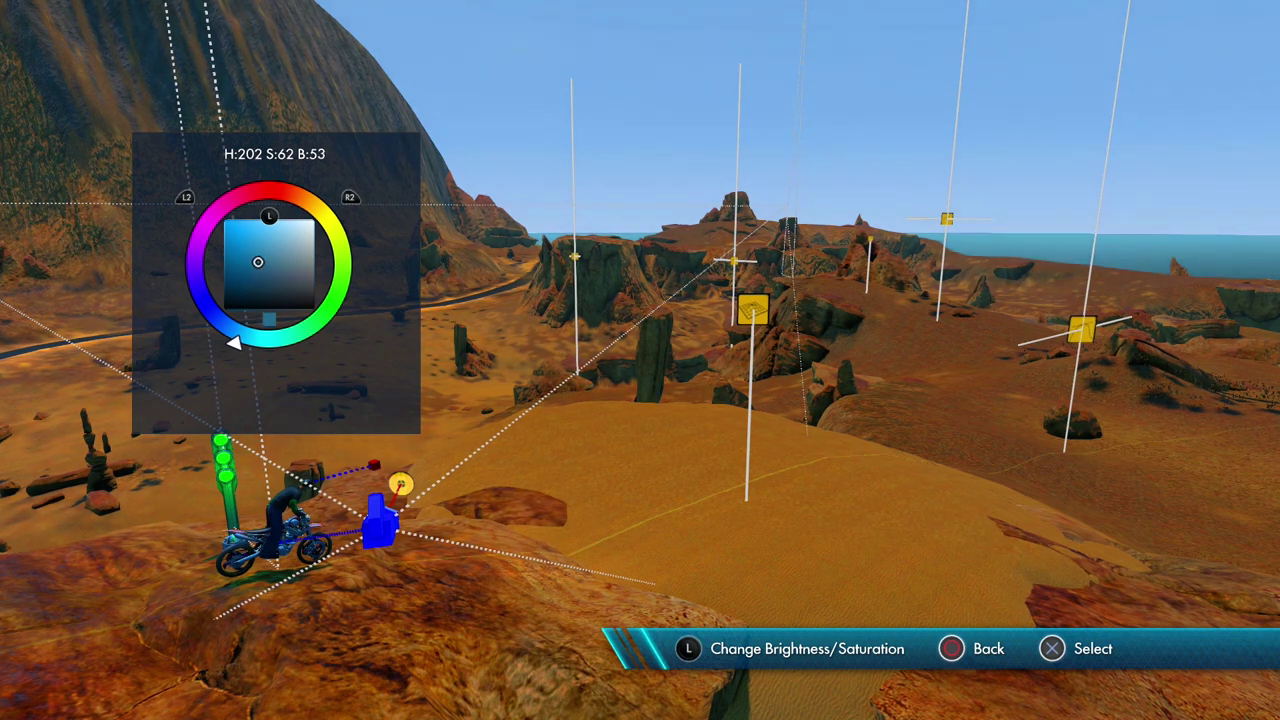
key(Return)
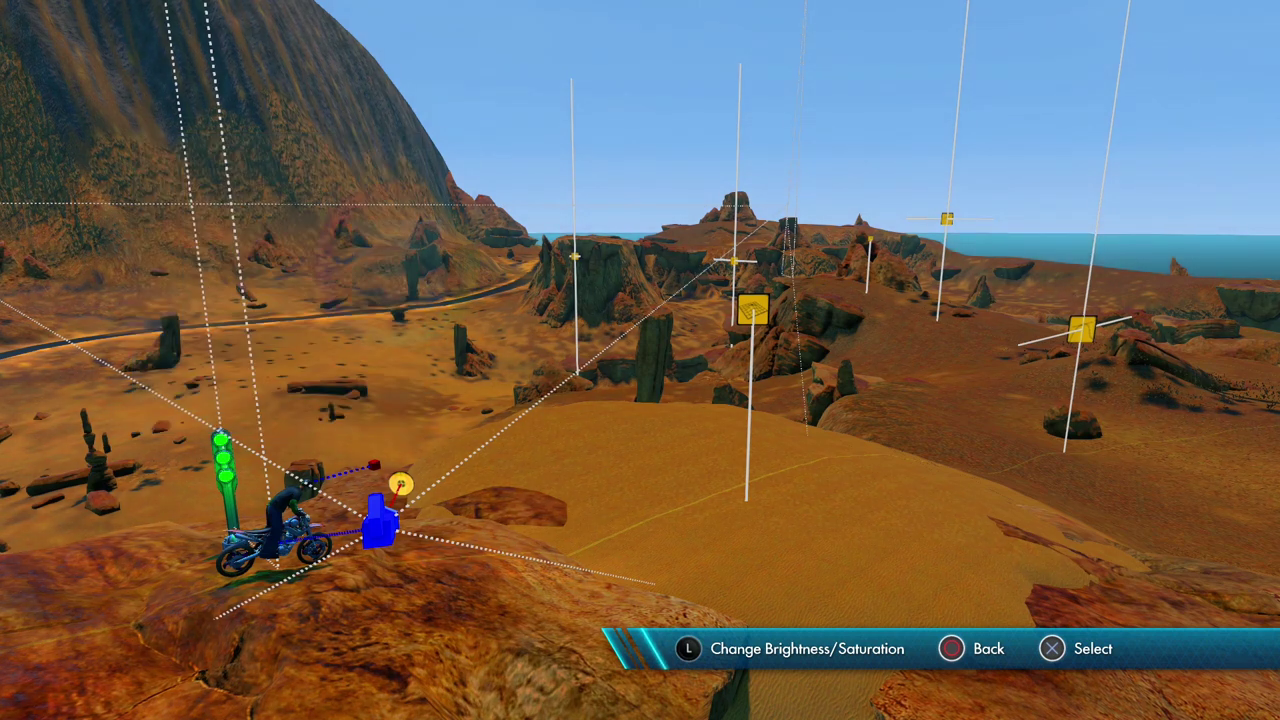
Set the fog sunlight influence to 0.
key(Down)
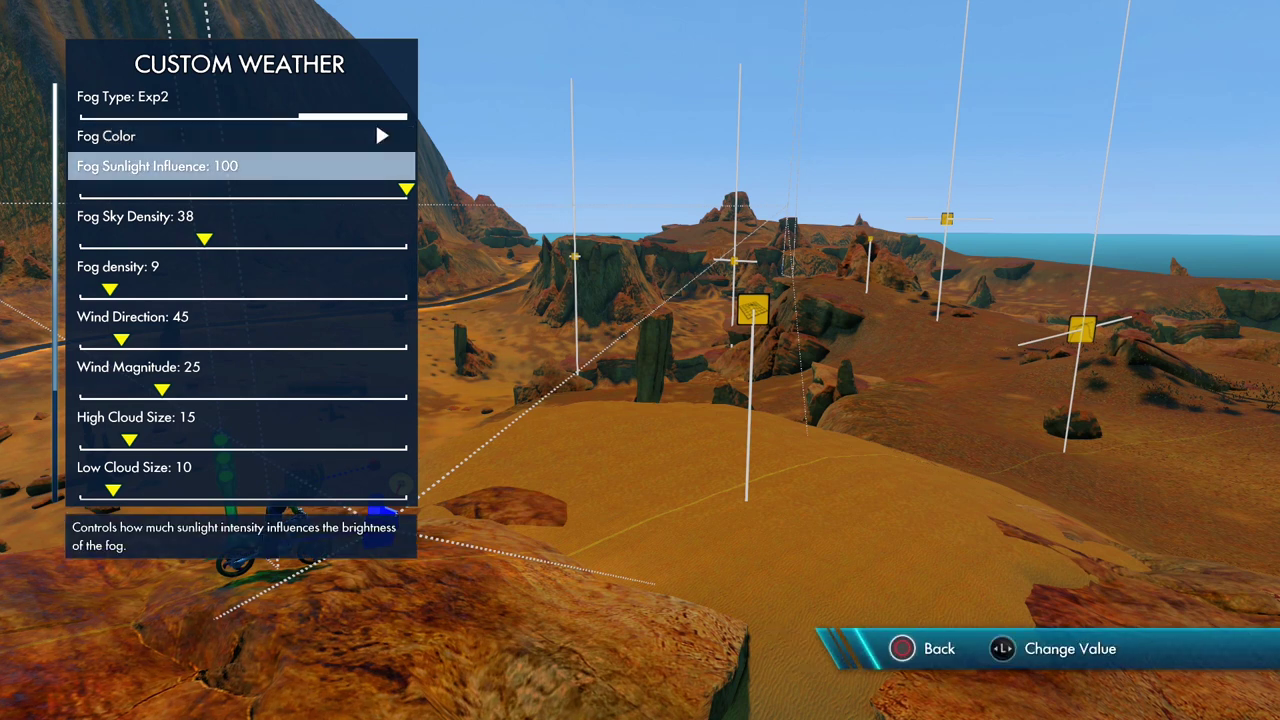
key(Left)
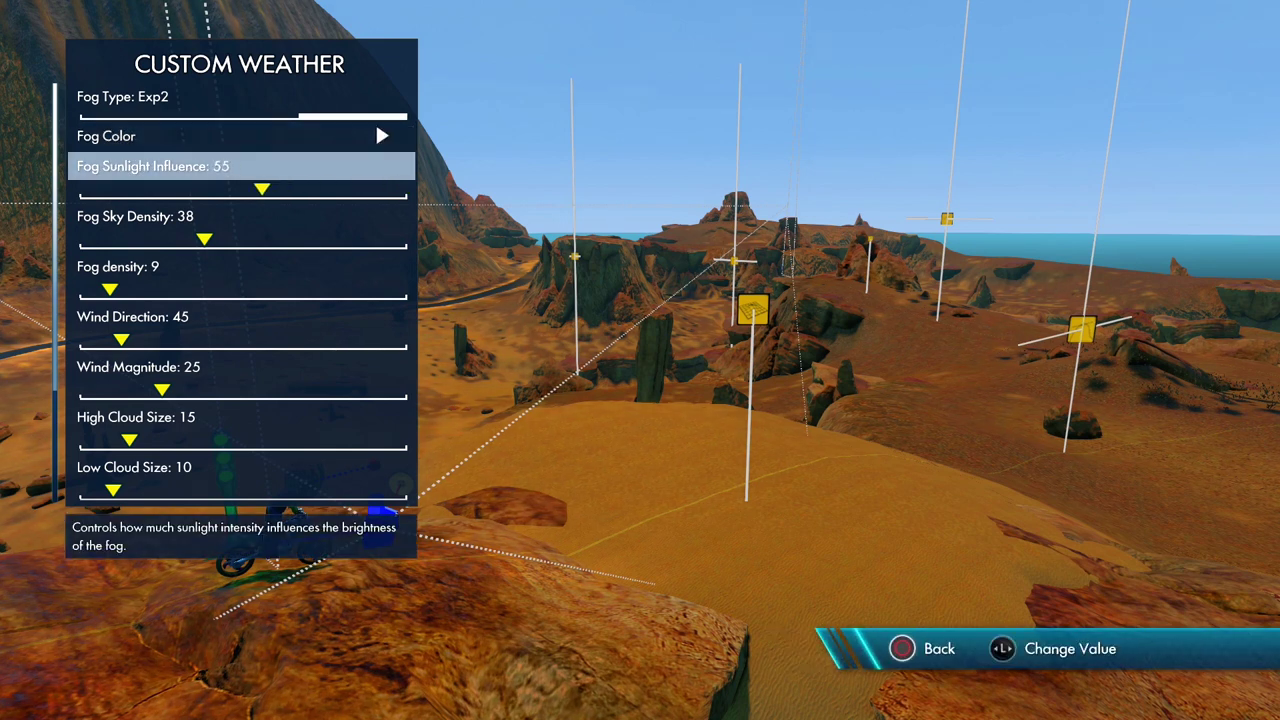
key(Right)
key(Left)
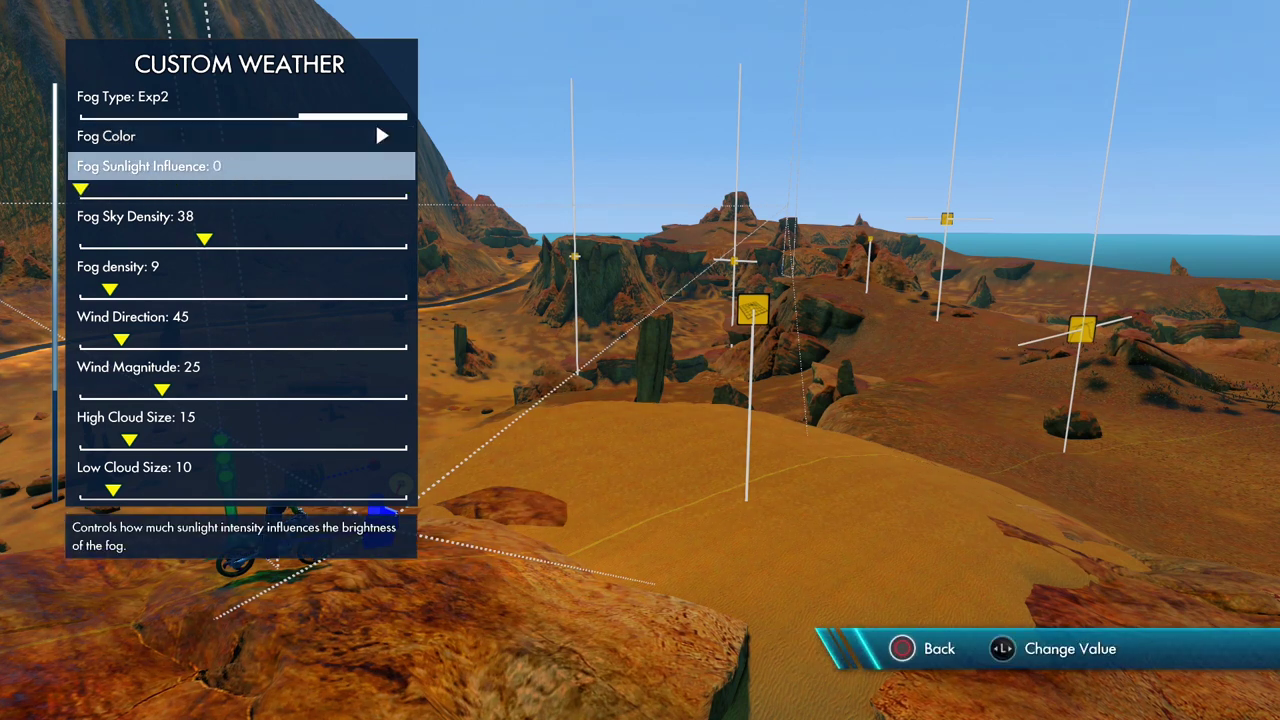
Try a fog sunlight influence of about 43 and return it to 0.
key(Down)
key(Up)
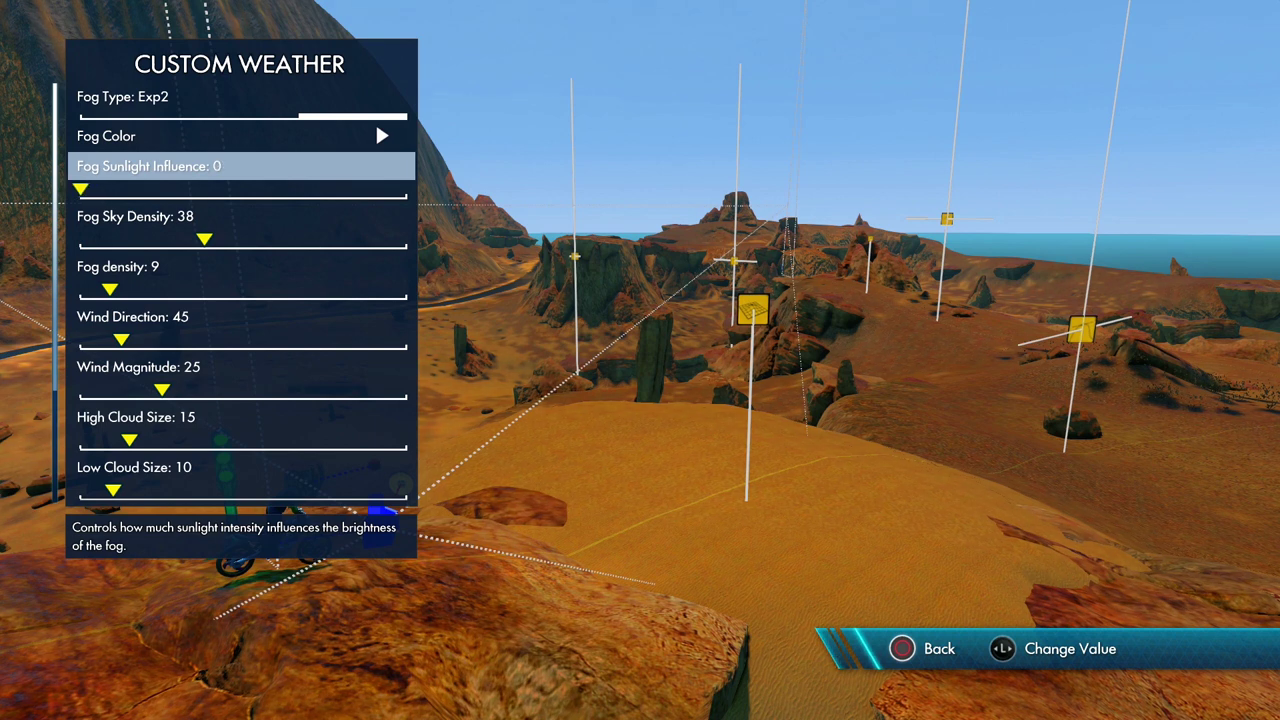
key(Right)
key(Right)
key(Right)
key(Right)
key(Right)
key(Right)
key(Right)
key(Right)
key(Right)
key(Right)
key(Right)
key(Right)
key(Right)
key(Right)
key(Right)
key(Right)
key(Right)
key(Right)
key(Right)
key(Right)
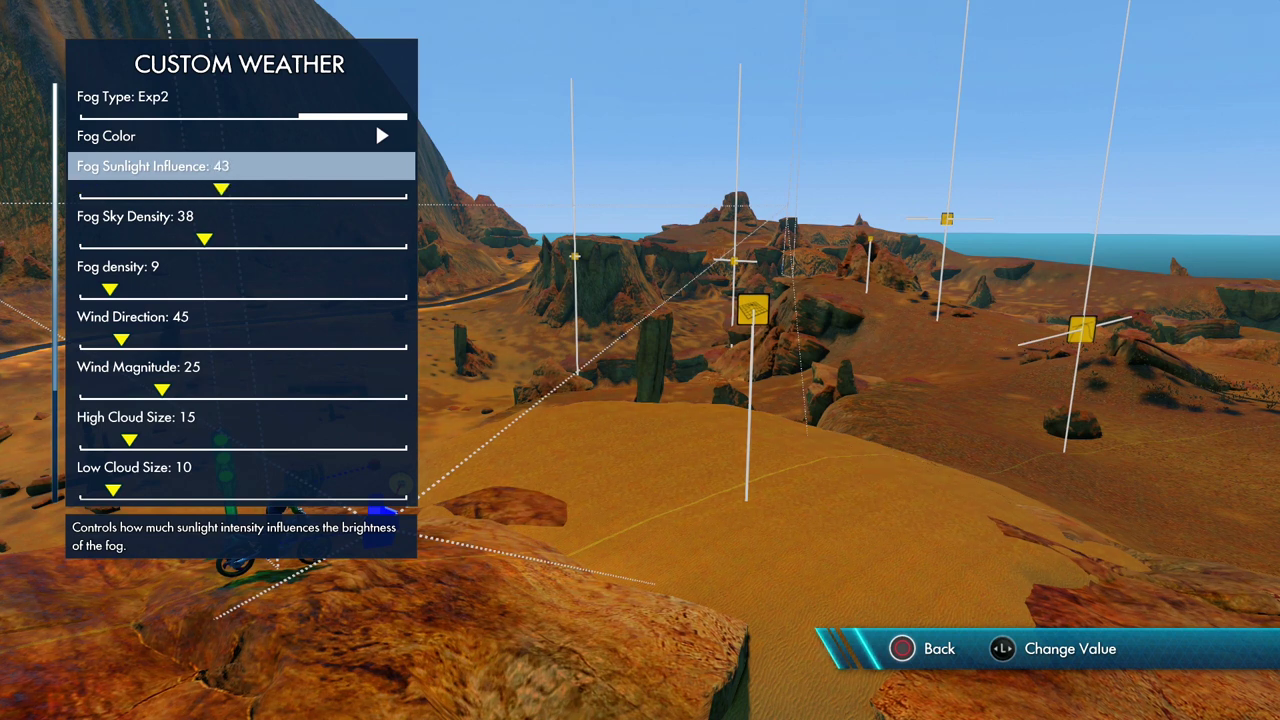
key(Left)
key(Left)
key(Left)
key(Left)
key(Left)
key(Left)
key(Left)
key(Left)
key(Left)
key(Left)
key(Left)
key(Left)
key(Left)
key(Left)
key(Left)
key(Left)
key(Left)
key(Left)
key(Left)
key(Left)
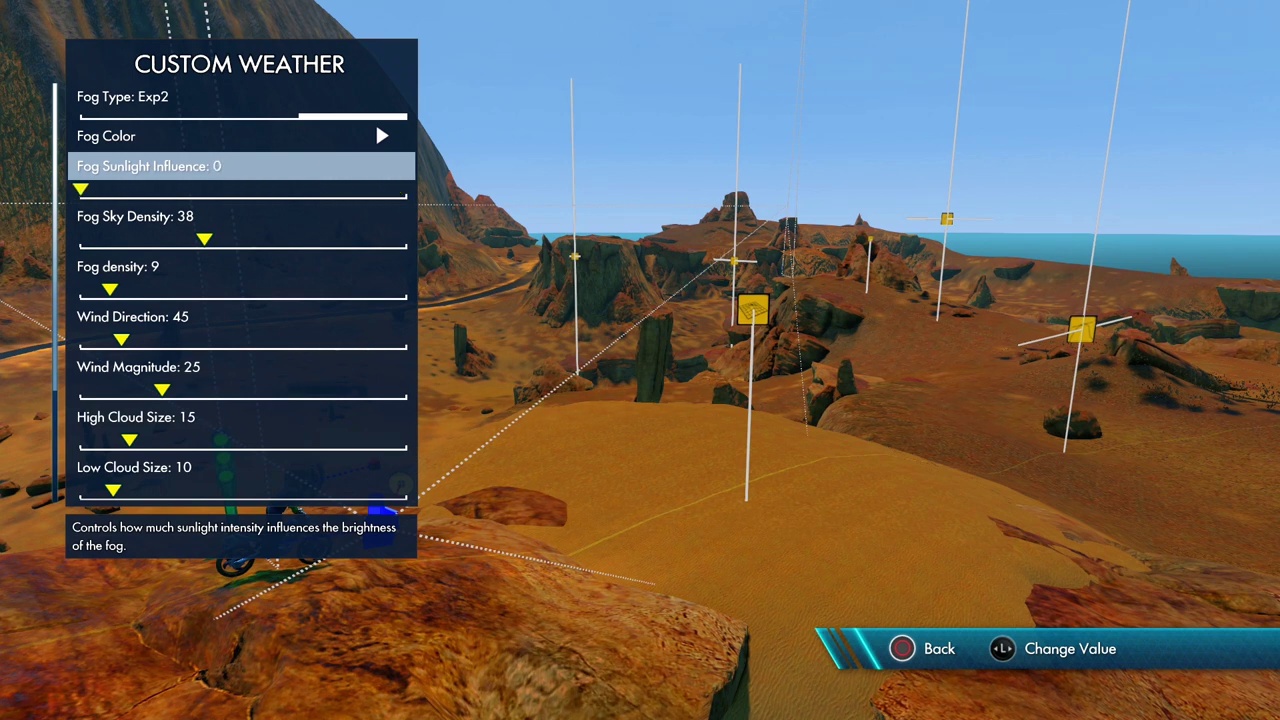
Raise the fog sky density to 100.
key(Down)
key(Right)
key(Right)
key(Right)
key(Right)
key(Right)
key(Right)
key(Right)
key(Right)
key(Right)
key(Right)
key(Right)
key(Right)
key(Right)
Try fog densities between 17 and 23 and set the value to 22.
key(Down)
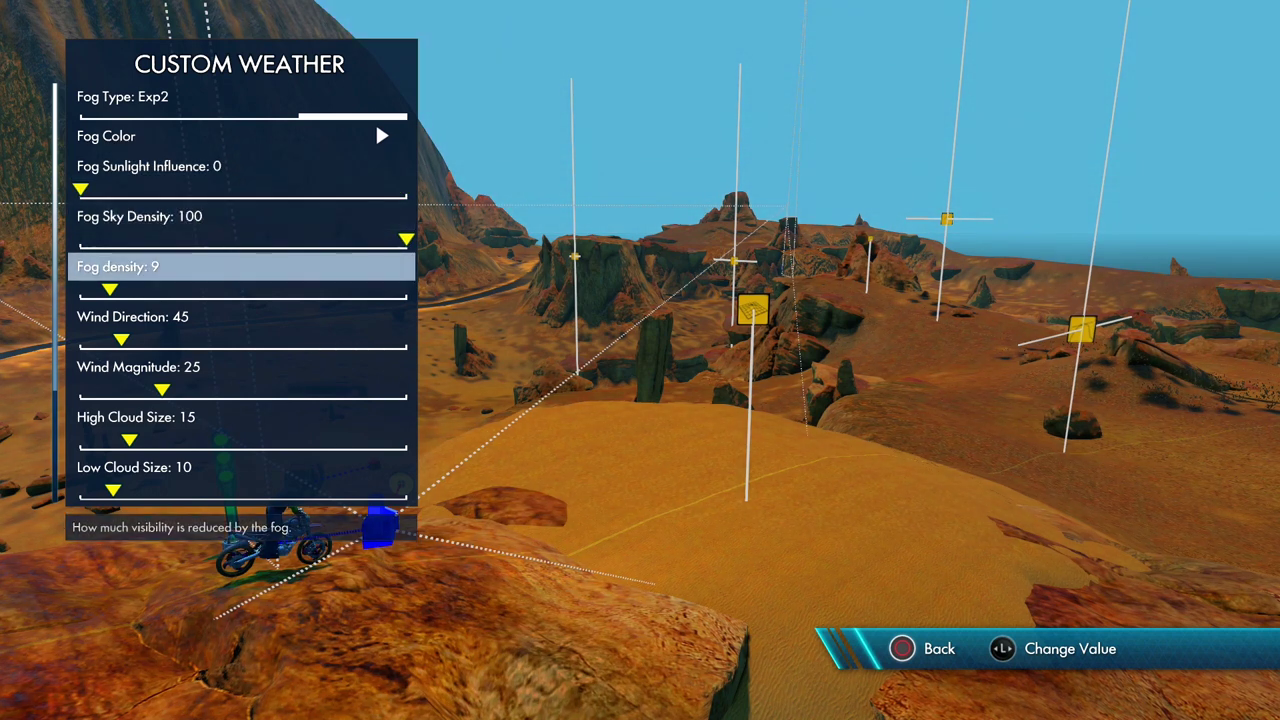
key(Right)
key(Right)
key(Right)
key(Right)
key(Right)
key(Right)
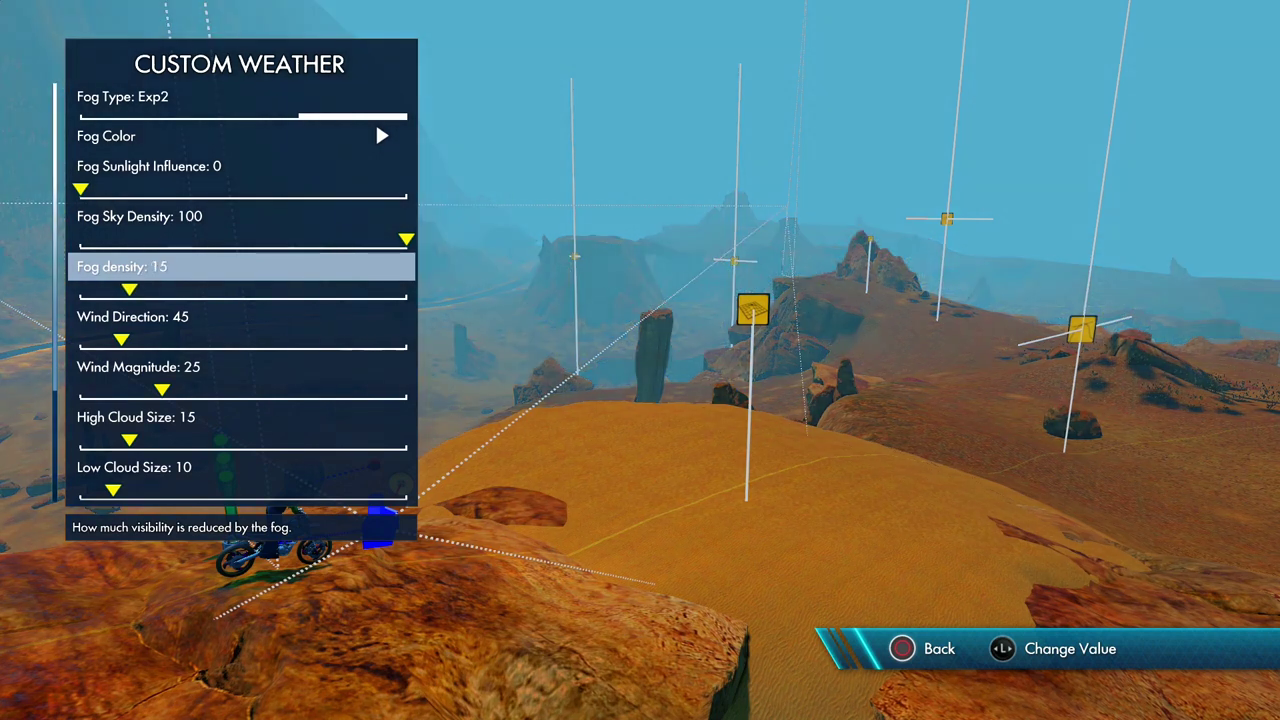
key(Right)
key(Right)
key(Right)
key(Right)
key(Right)
key(Right)
key(Right)
key(Right)
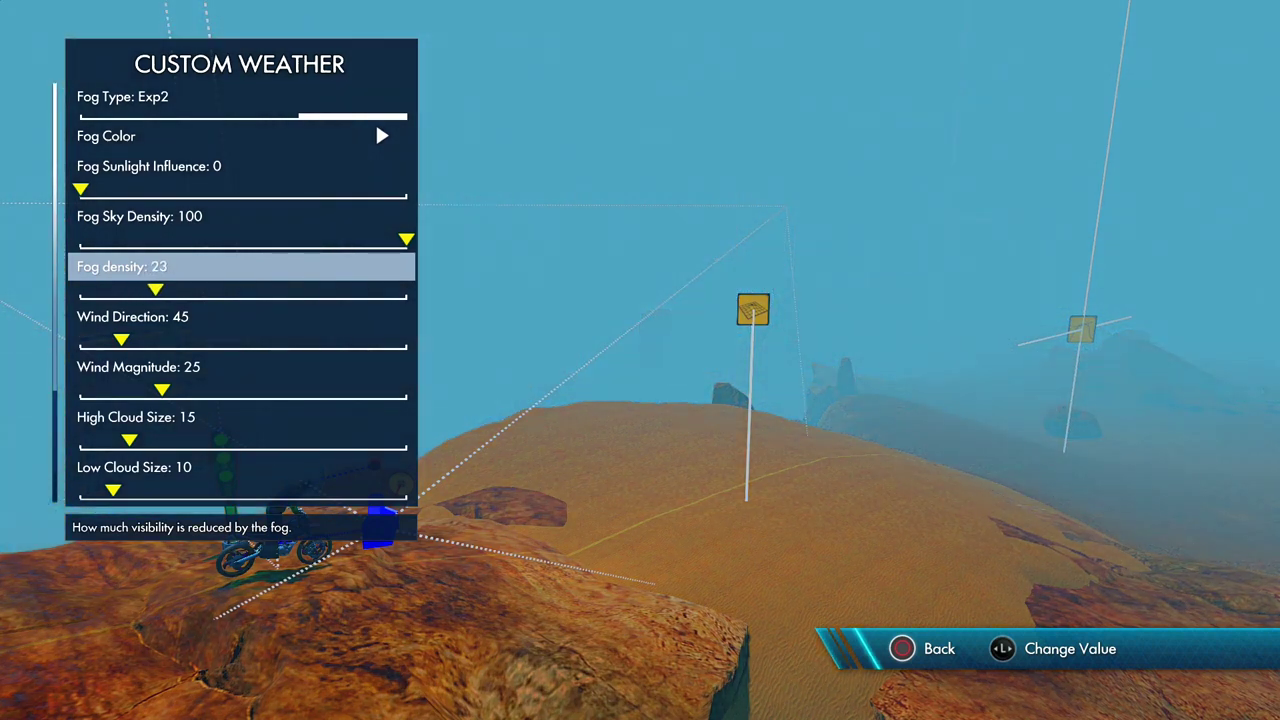
key(Left)
key(Left)
key(Left)
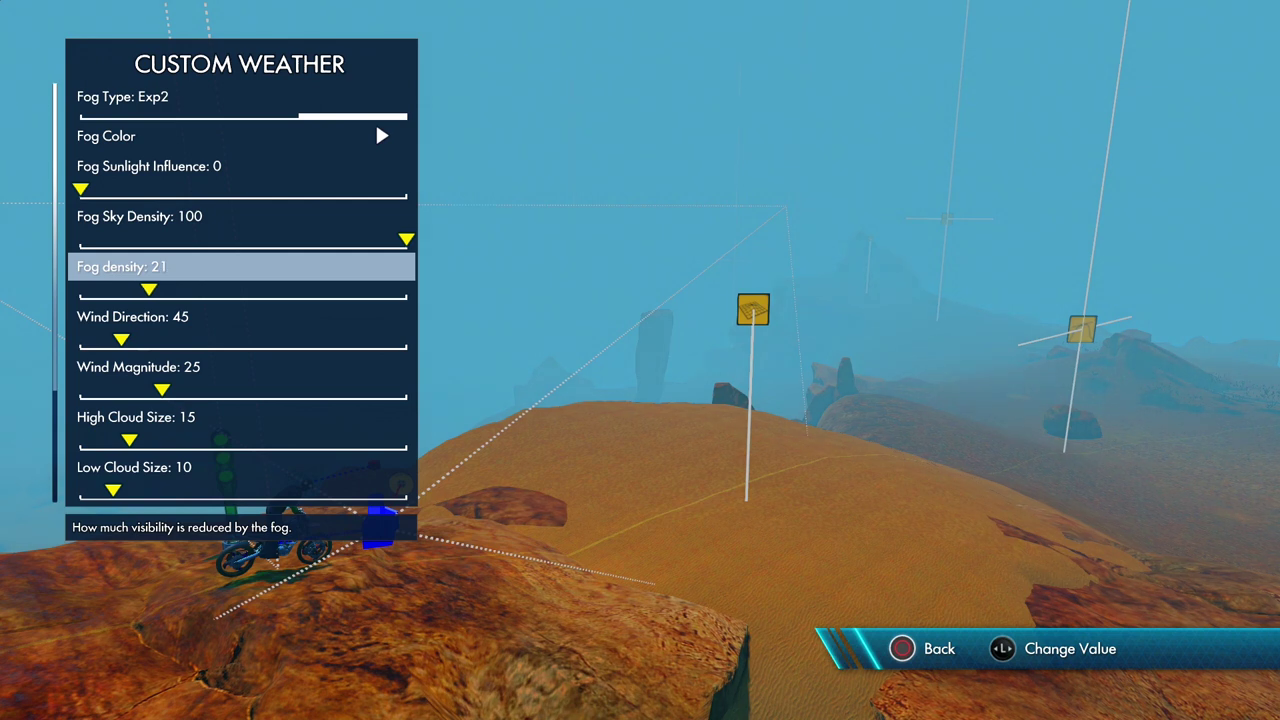
key(Right)
key(Right)
key(Left)
key(Left)
key(Left)
key(Left)
key(Left)
key(Left)
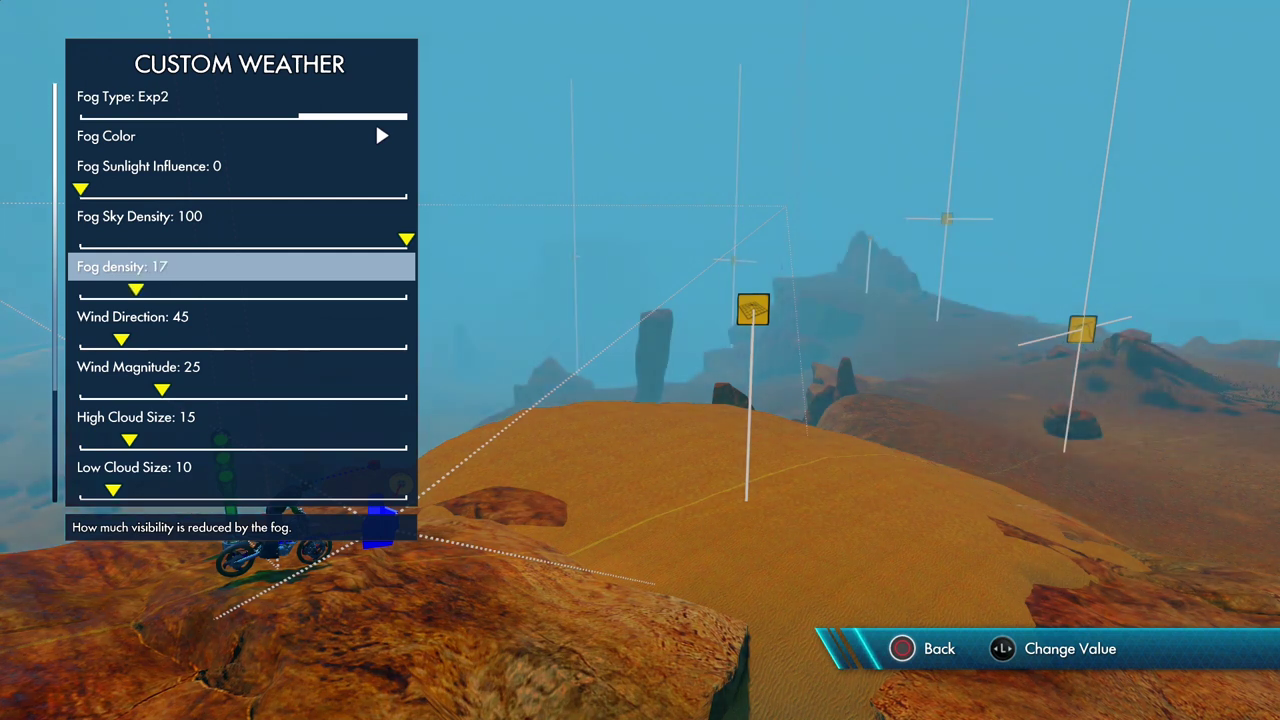
key(Right)
key(Right)
key(Right)
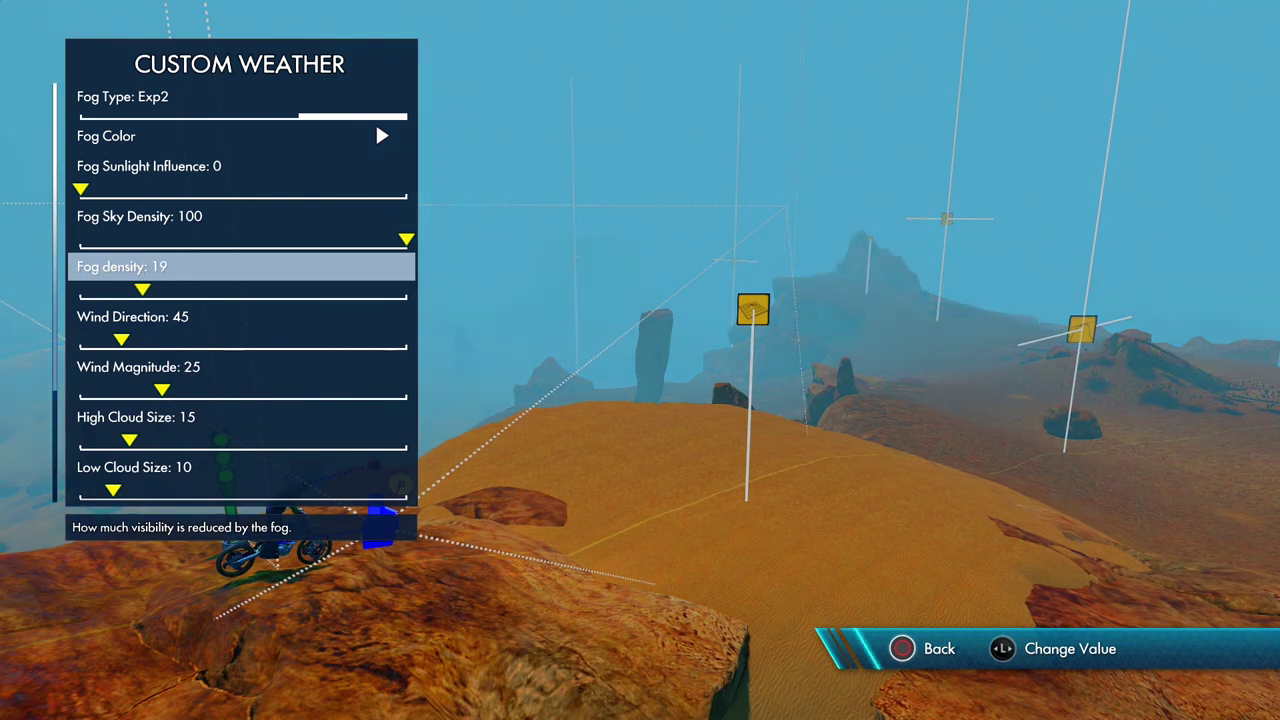
key(Right)
key(Right)
key(Right)
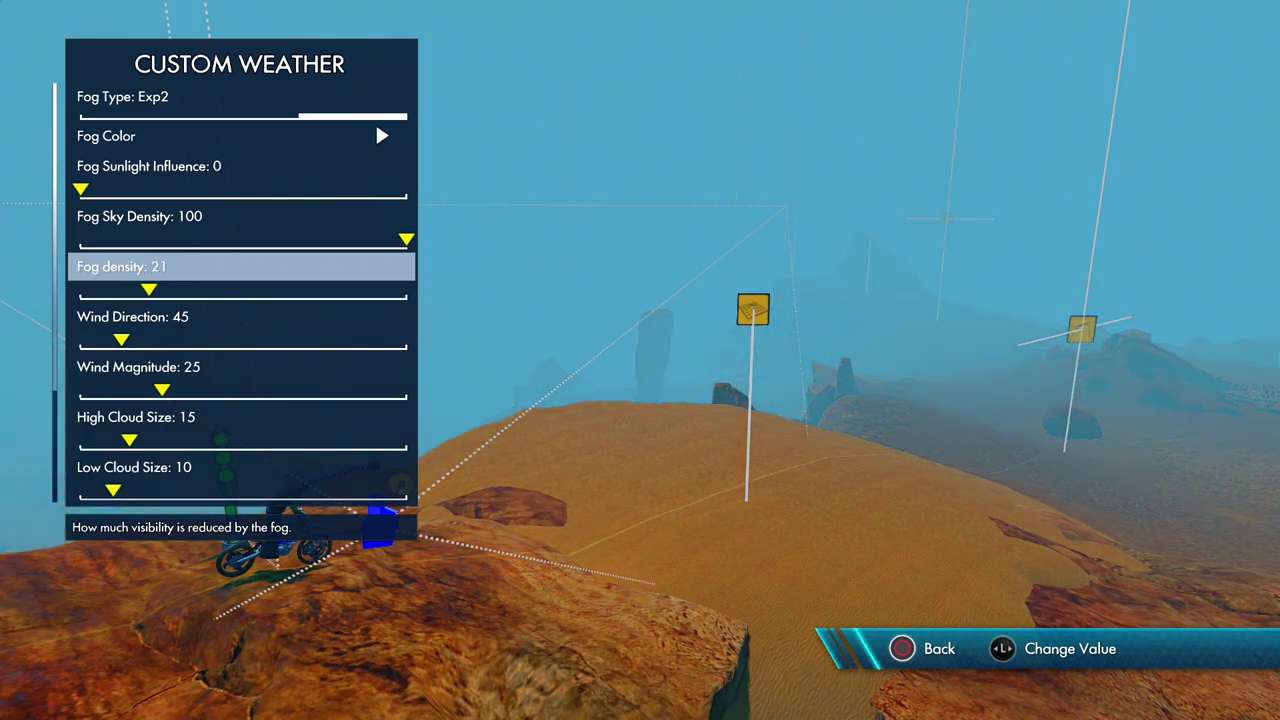
key(Left)
key(Left)
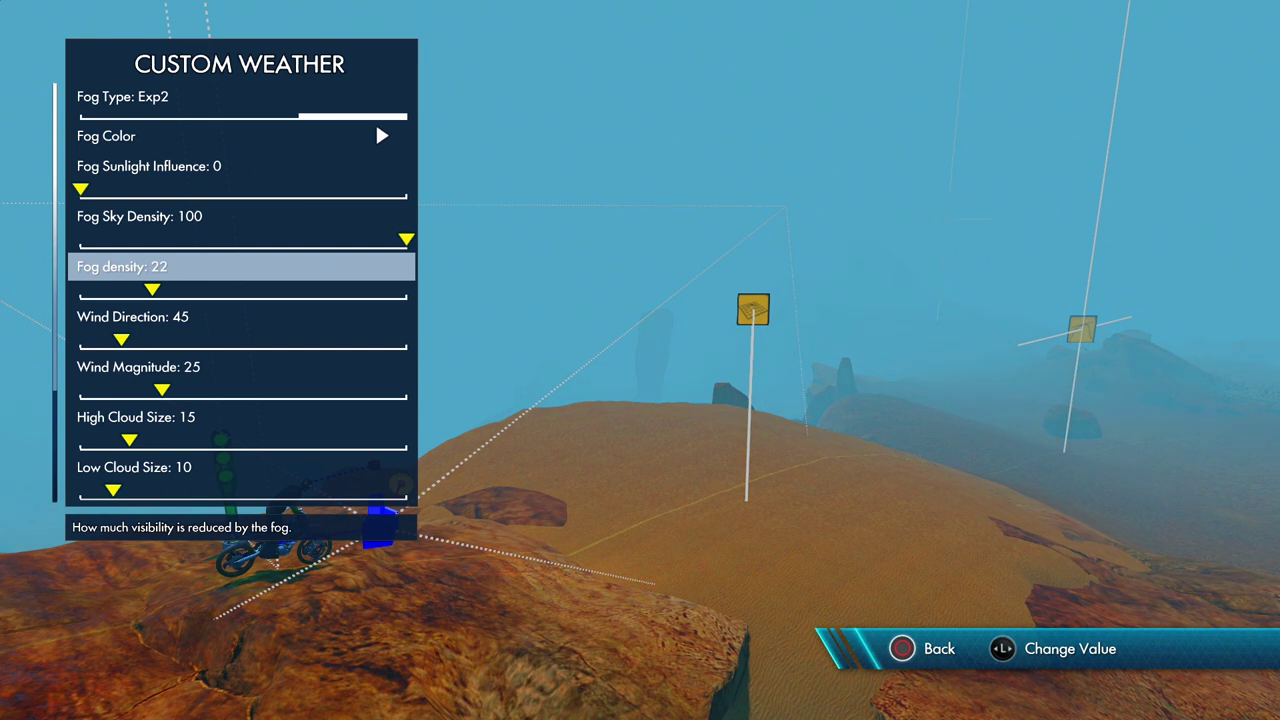
key(Left)
key(Left)
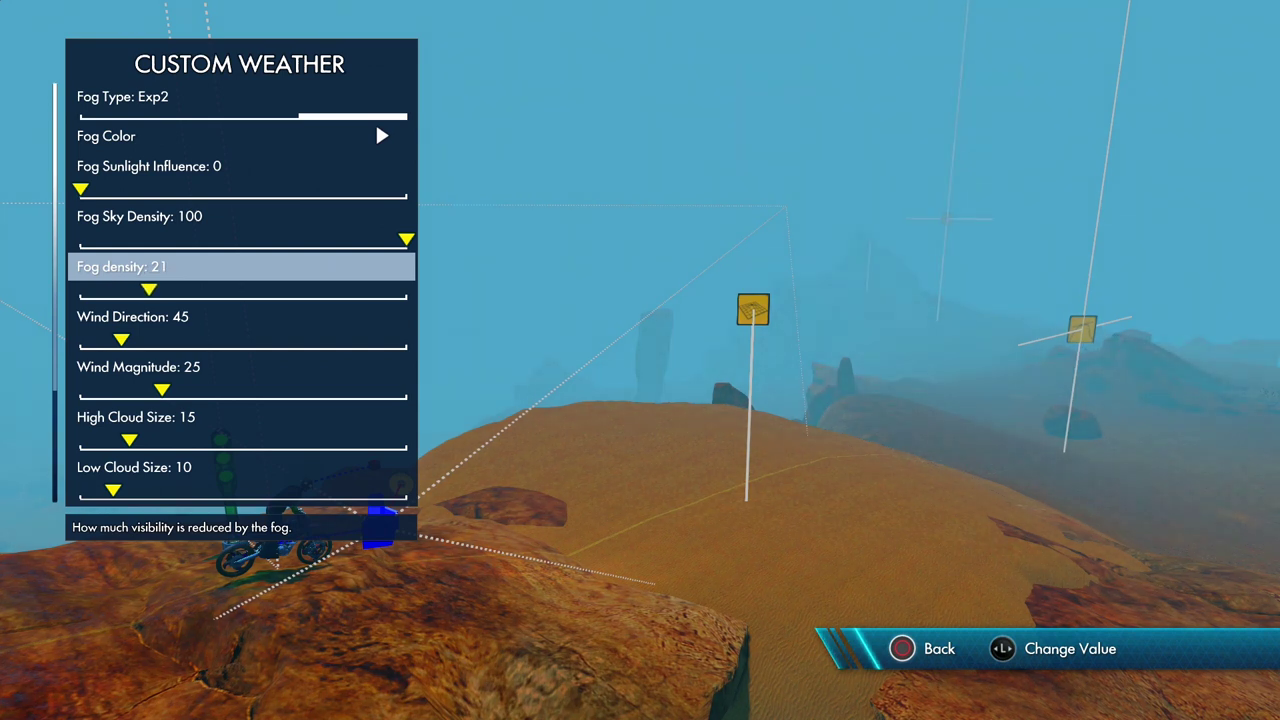
key(Right)
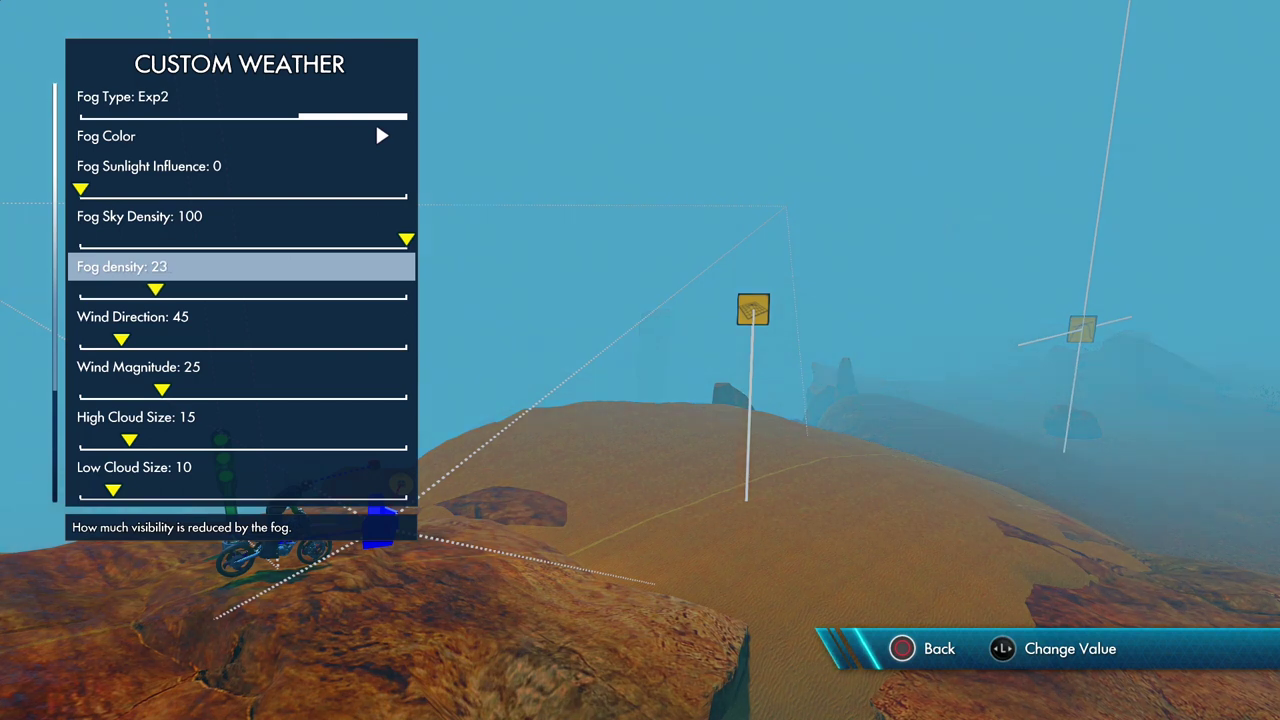
key(Right)
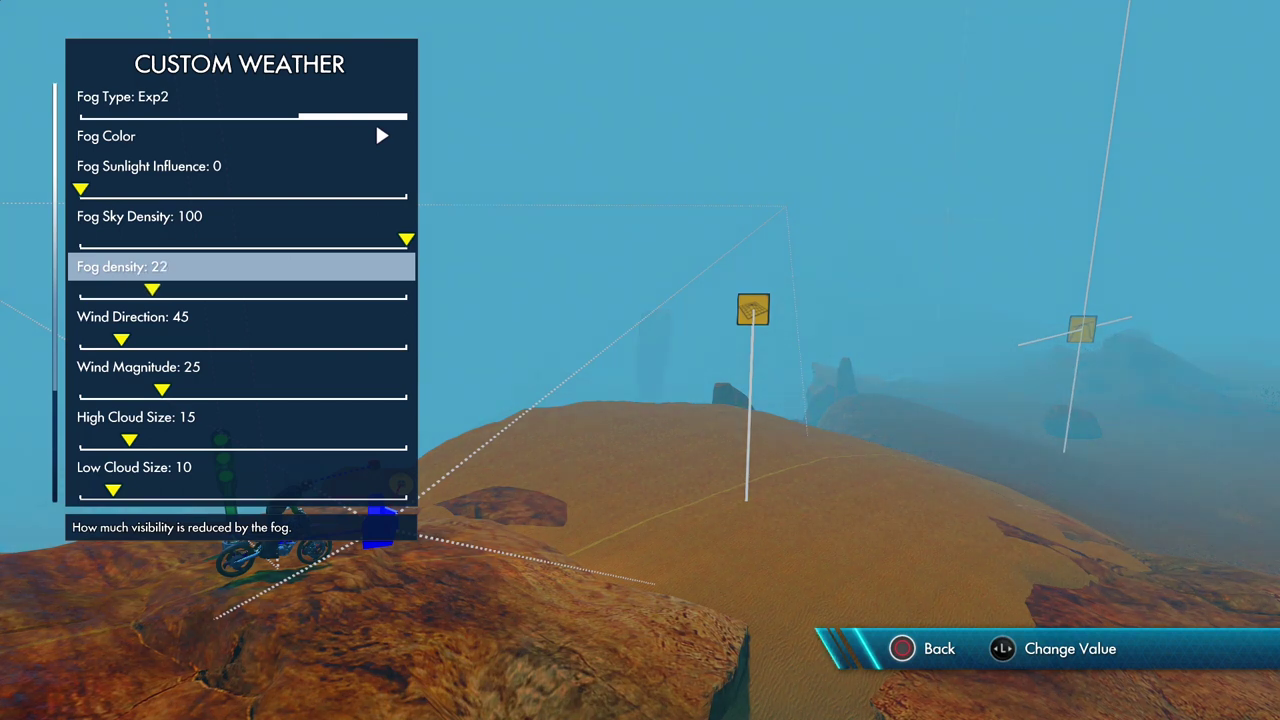
Leave the weather conditions and reduce the max view distance to about 1110.5 m.
key(Escape)
key(Down)
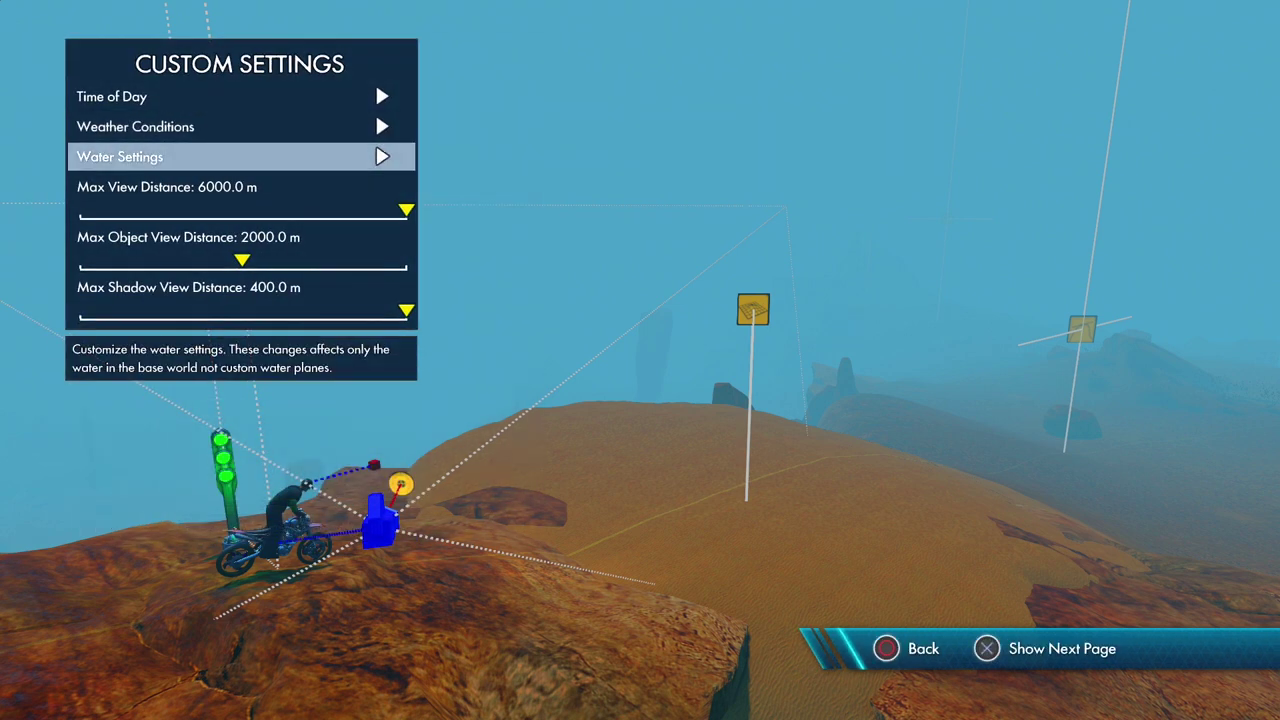
key(Down)
key(Left)
key(Left)
key(Left)
key(Left)
key(Left)
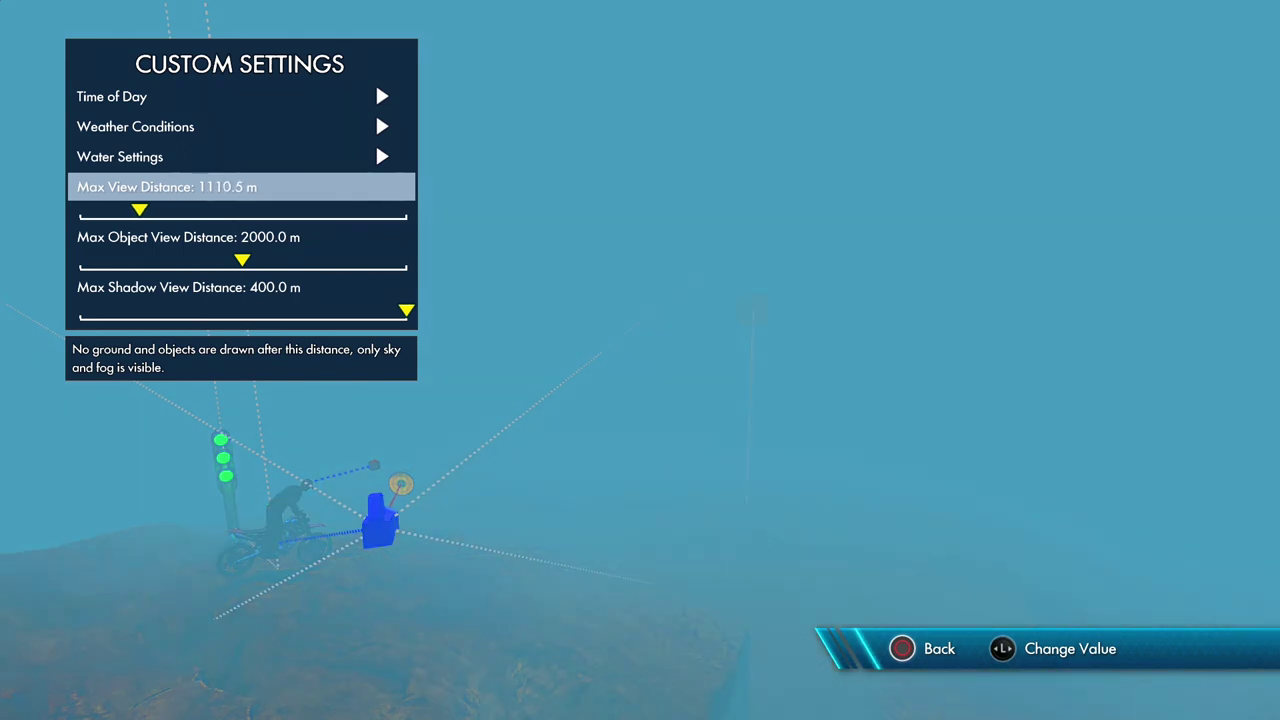
Reopen the weather conditions, lower the fog density to about 16, and leave the settings for the track editor.
key(Up)
key(Up)
key(Return)
key(Down)
key(Down)
key(Down)
key(Down)
key(Left)
key(Left)
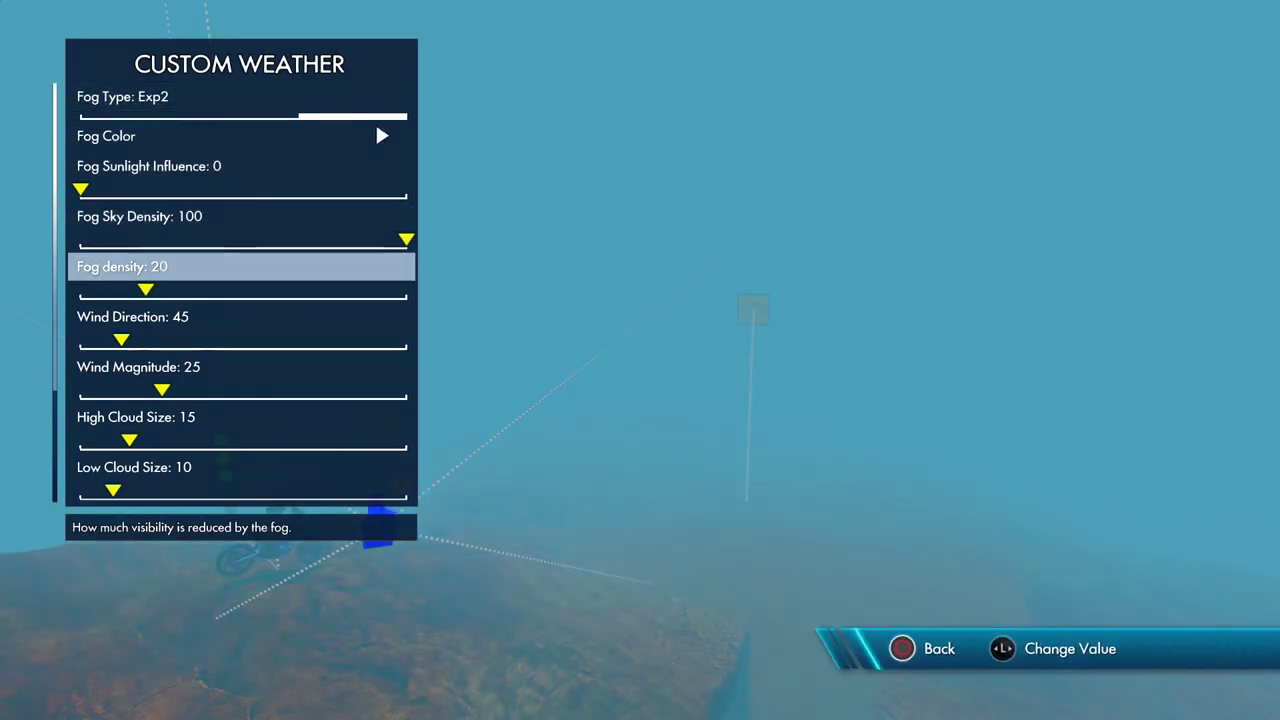
key(Left)
key(Left)
key(Left)
key(Left)
key(Left)
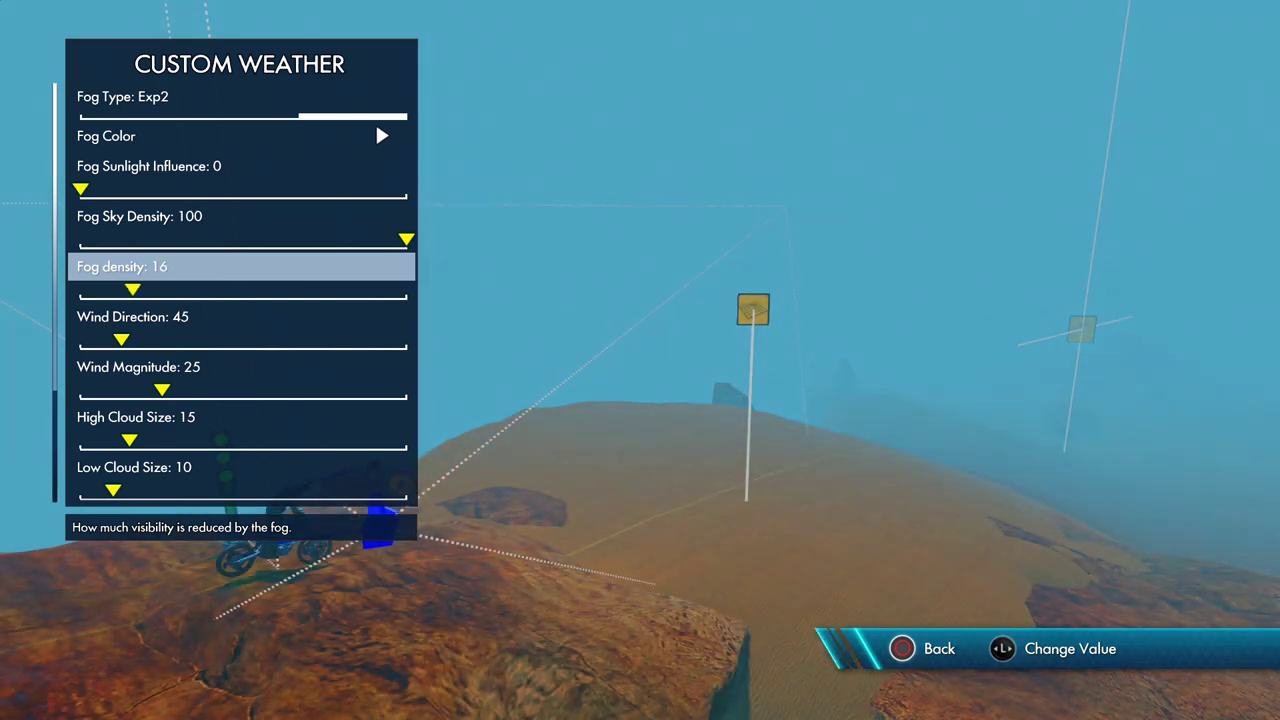
key(Right)
key(Escape)
key(Escape)
key(Escape)
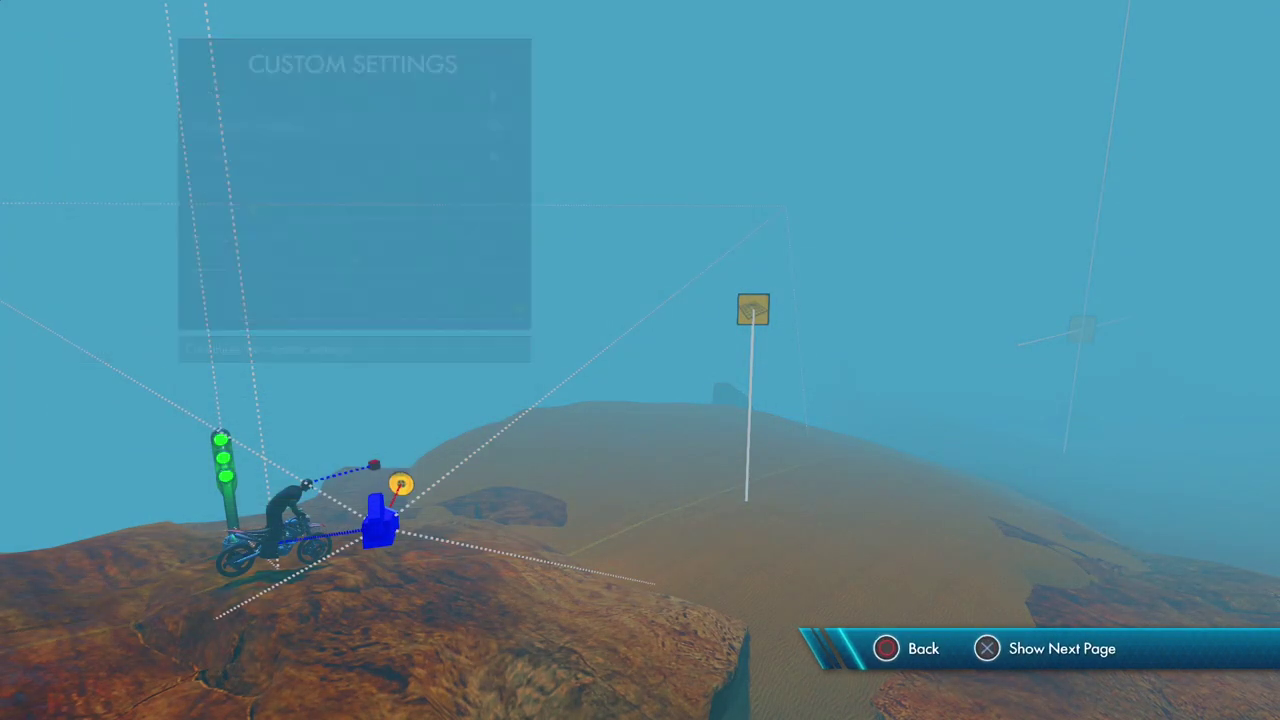
key(Up)
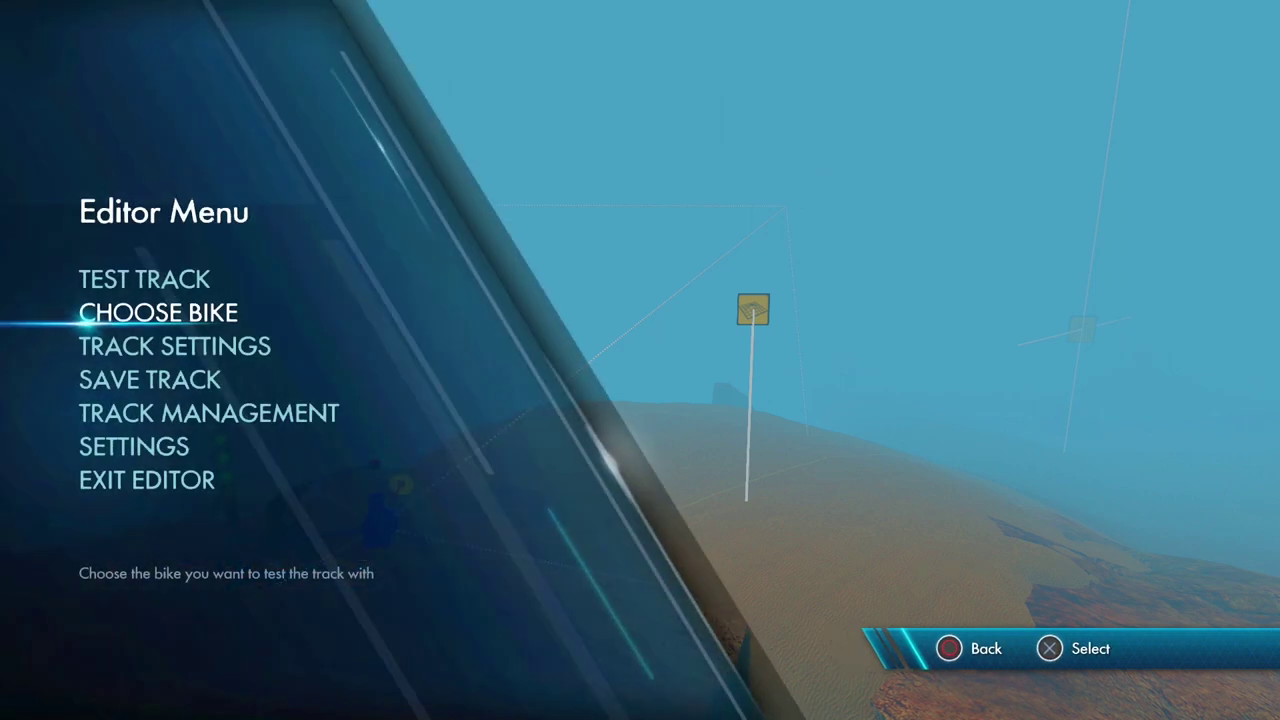
key(Escape)
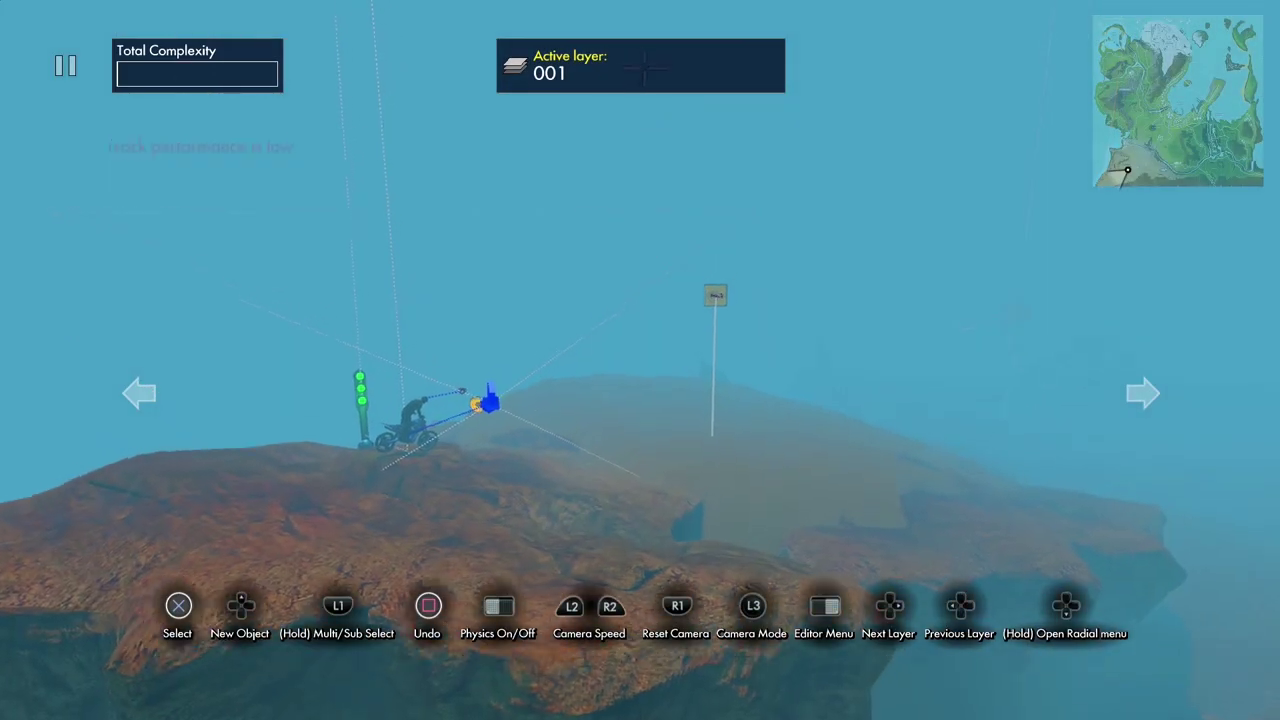
Add a looping sound source from the common game objects.
key(Tab)
key(Return)
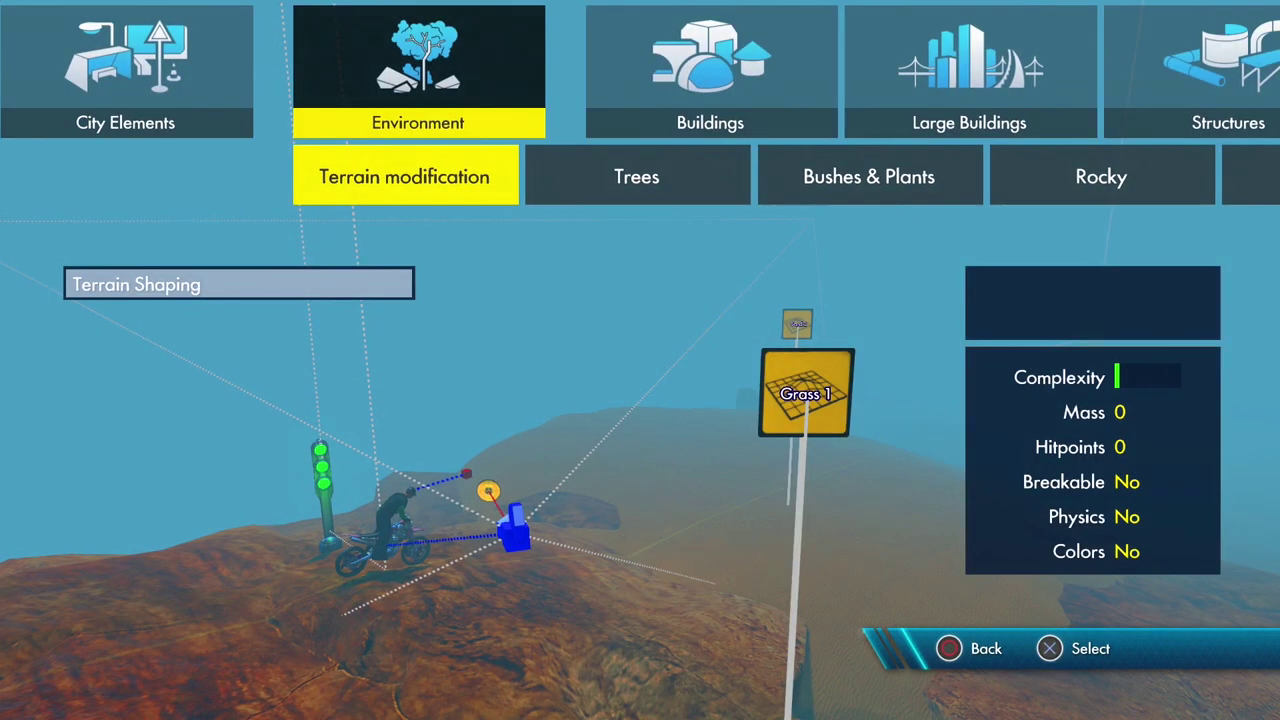
key(Escape)
key(Escape)
key(Left)
key(Left)
key(Left)
key(Left)
key(Left)
key(Left)
key(Right)
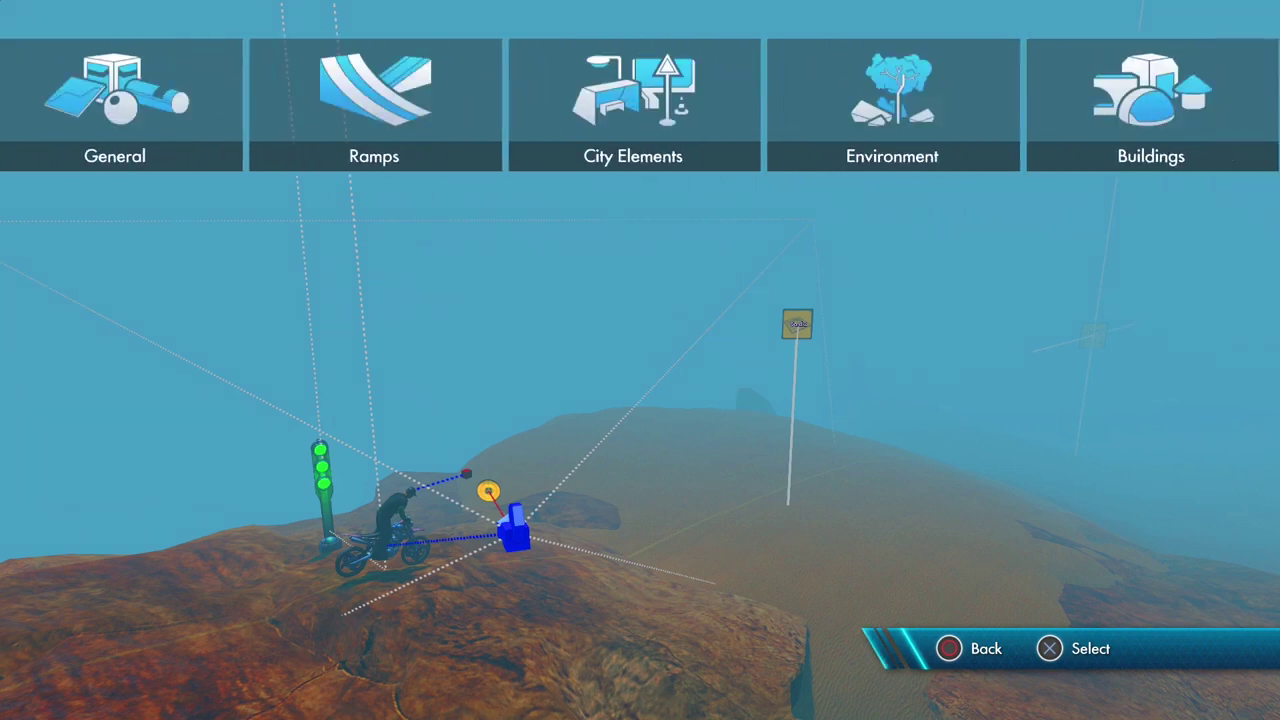
key(Return)
key(Down)
key(Down)
key(Down)
key(Down)
key(Down)
key(Down)
key(Down)
key(Down)
key(Down)
key(Down)
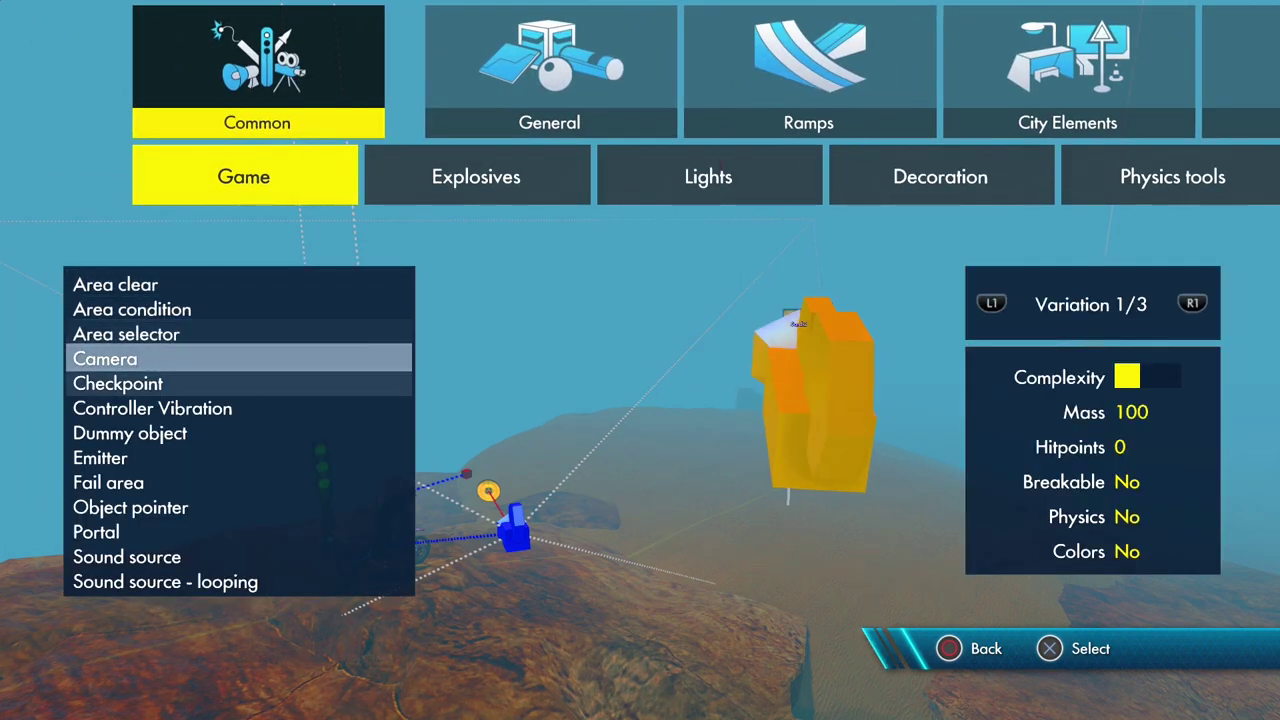
key(Down)
key(Down)
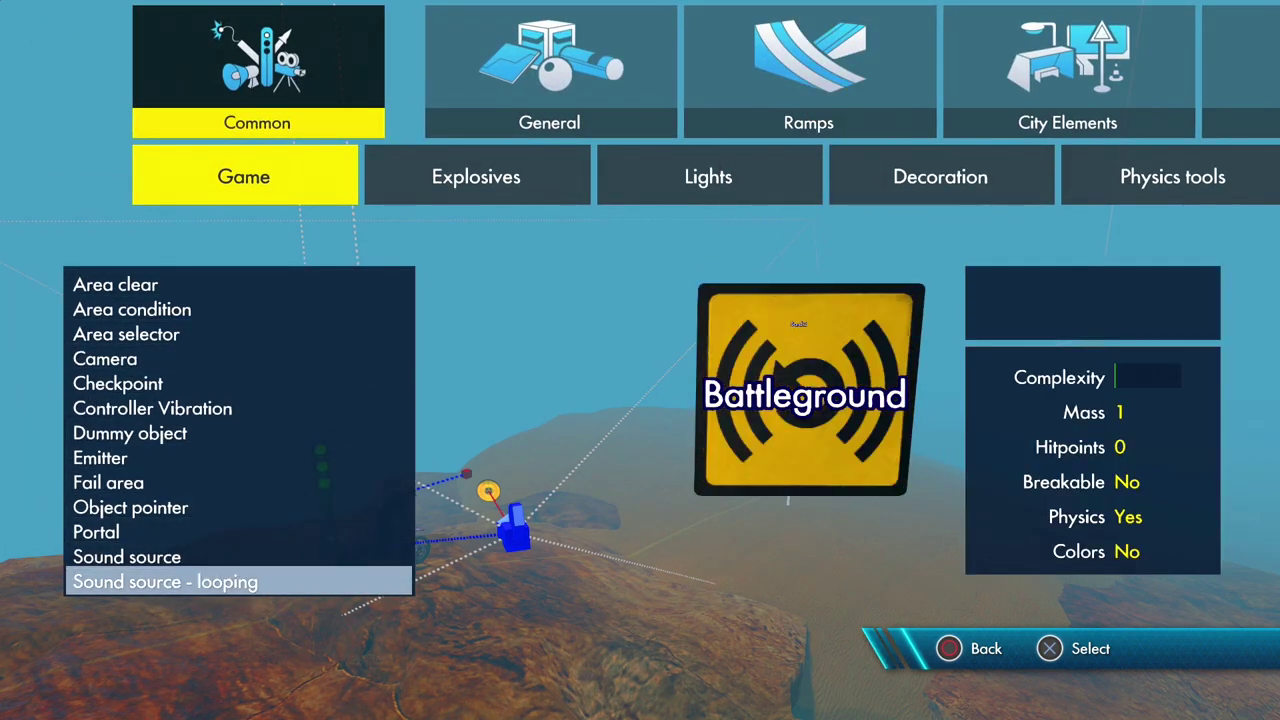
key(Return)
Set the looping sound source to the Underwater sound in the Ambiences category.
key(Up)
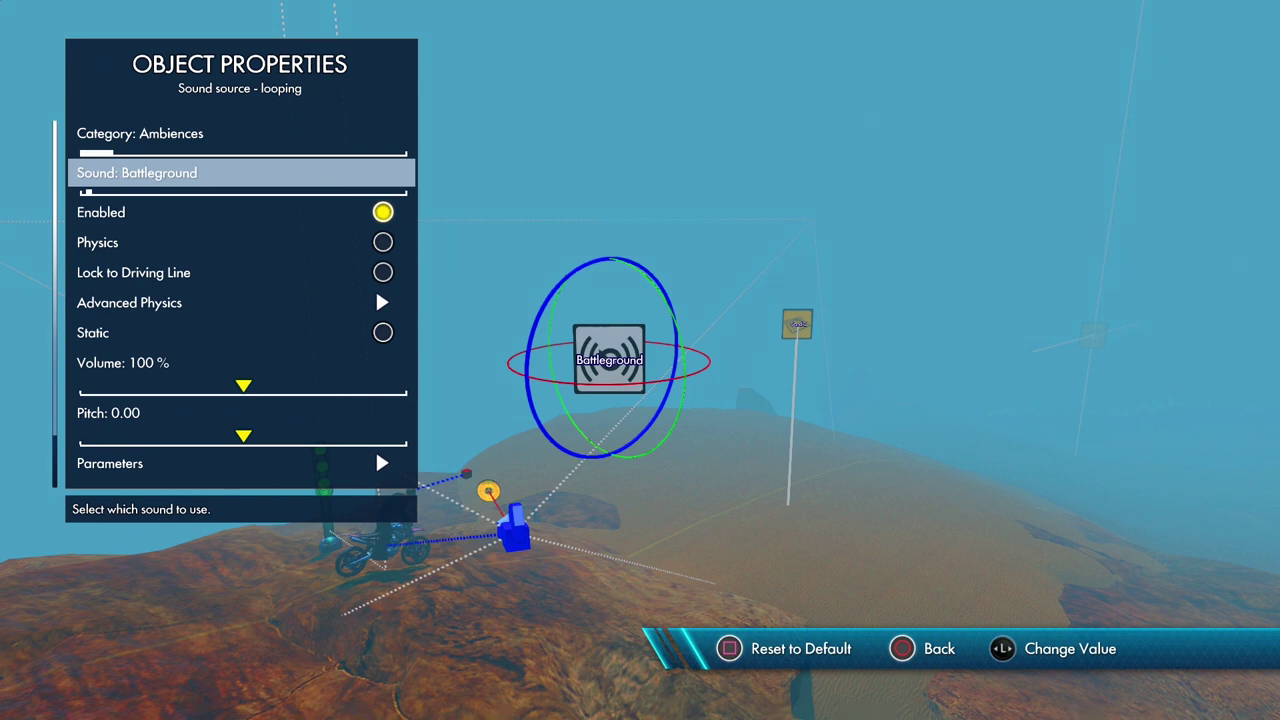
key(Right)
key(Down)
key(Up)
key(Right)
key(Right)
key(Right)
key(Right)
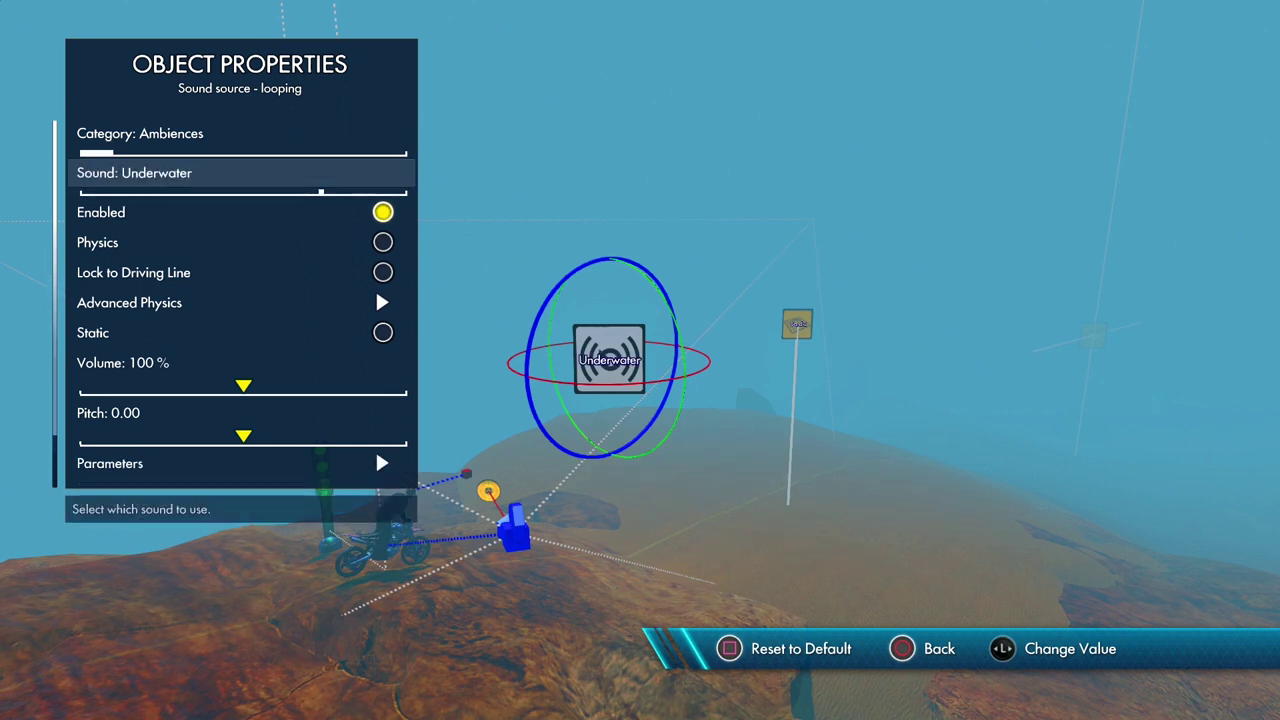
Make the underwater sound static so its volume ignores the distance from the camera.
key(Down)
key(Up)
key(Down)
key(Down)
key(Down)
key(Down)
key(Down)
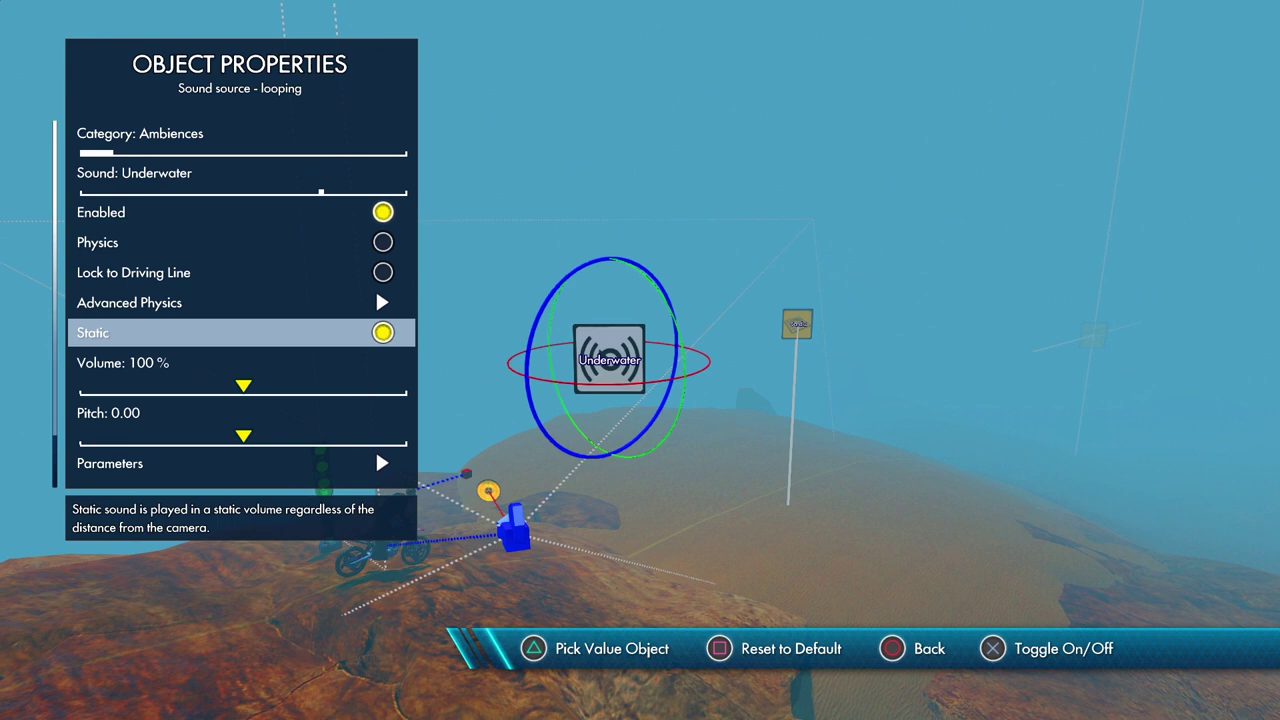
Reduce the underwater sound's volume to 60 %.
key(Up)
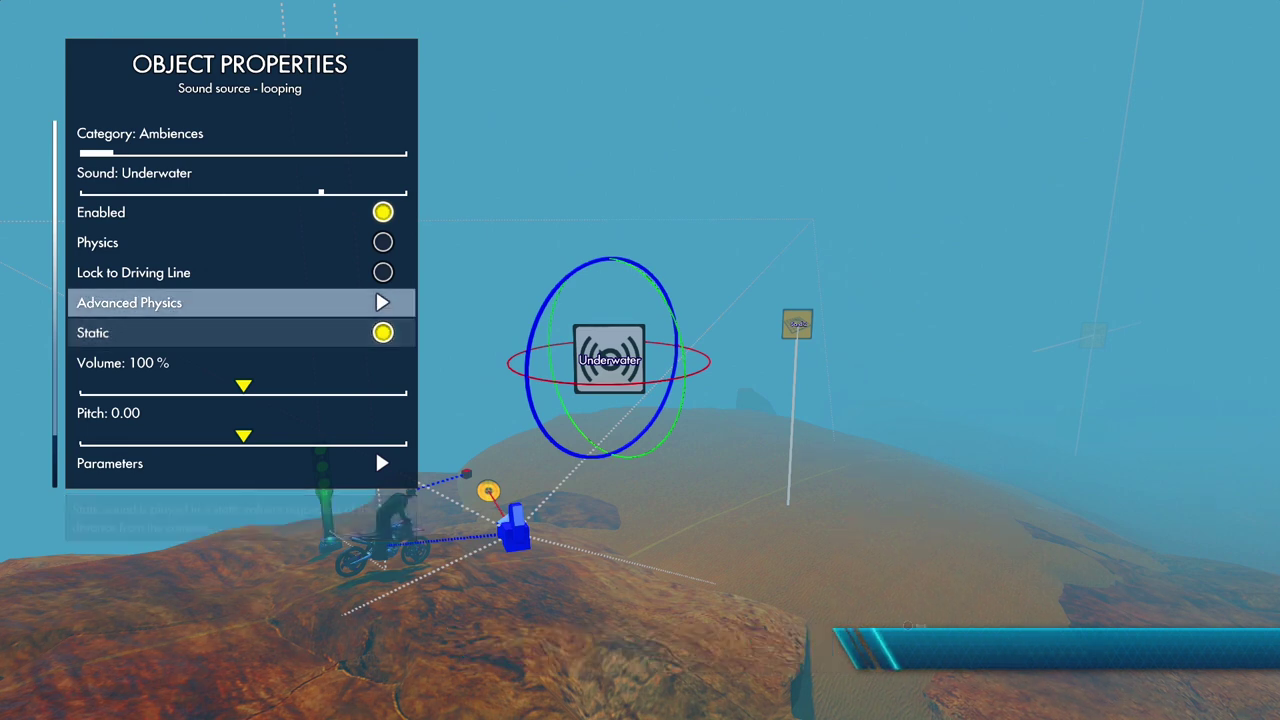
key(Down)
key(Down)
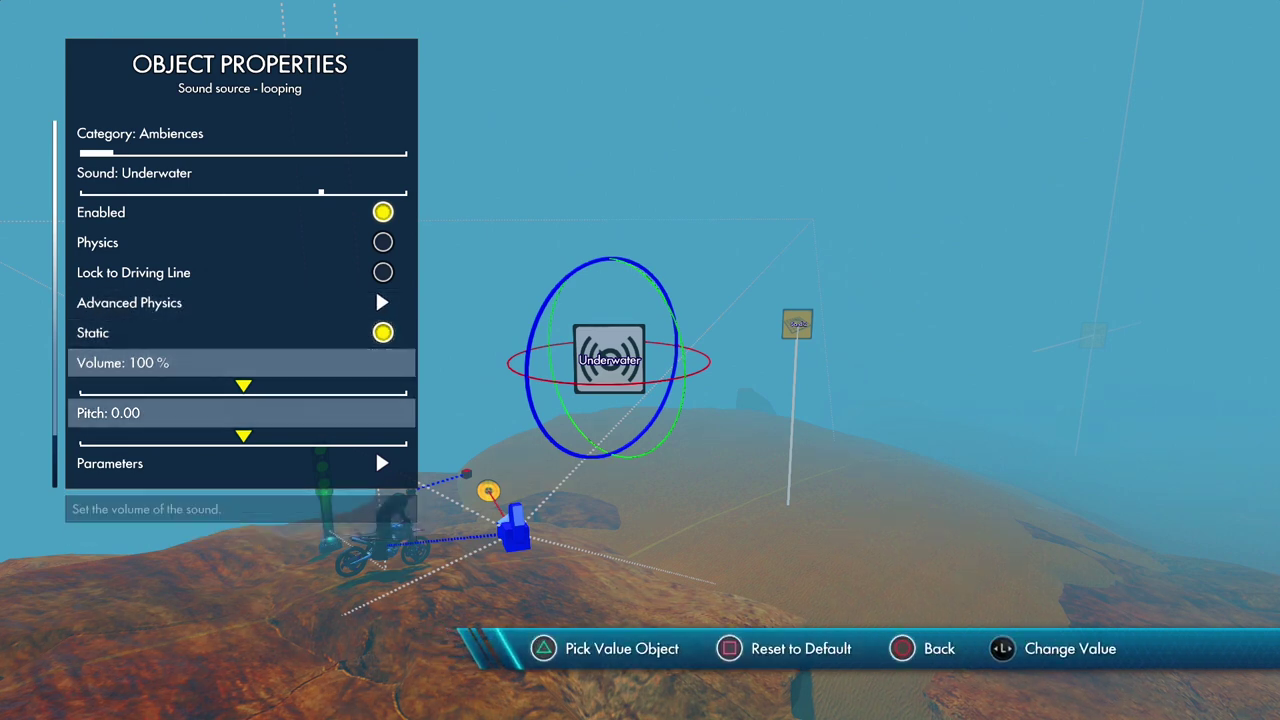
key(Left)
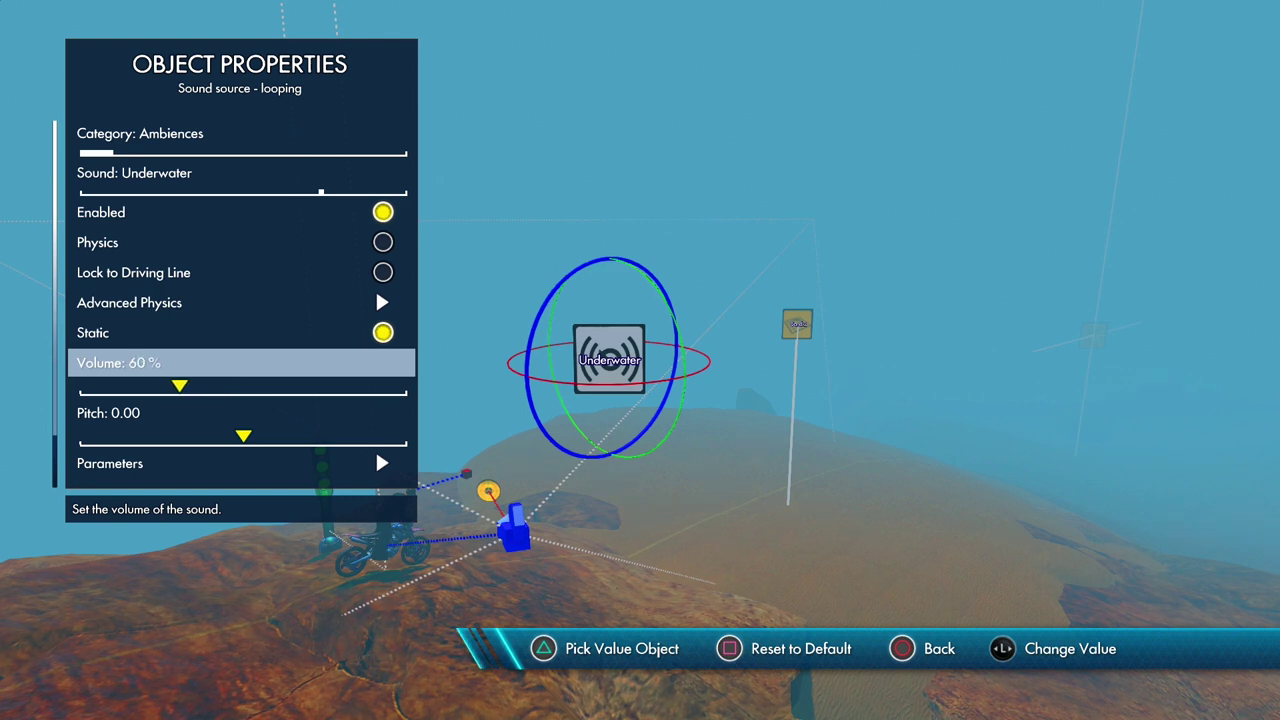
Check the underwater sound's additional parameters and close its object properties.
key(Down)
key(Down)
key(Return)
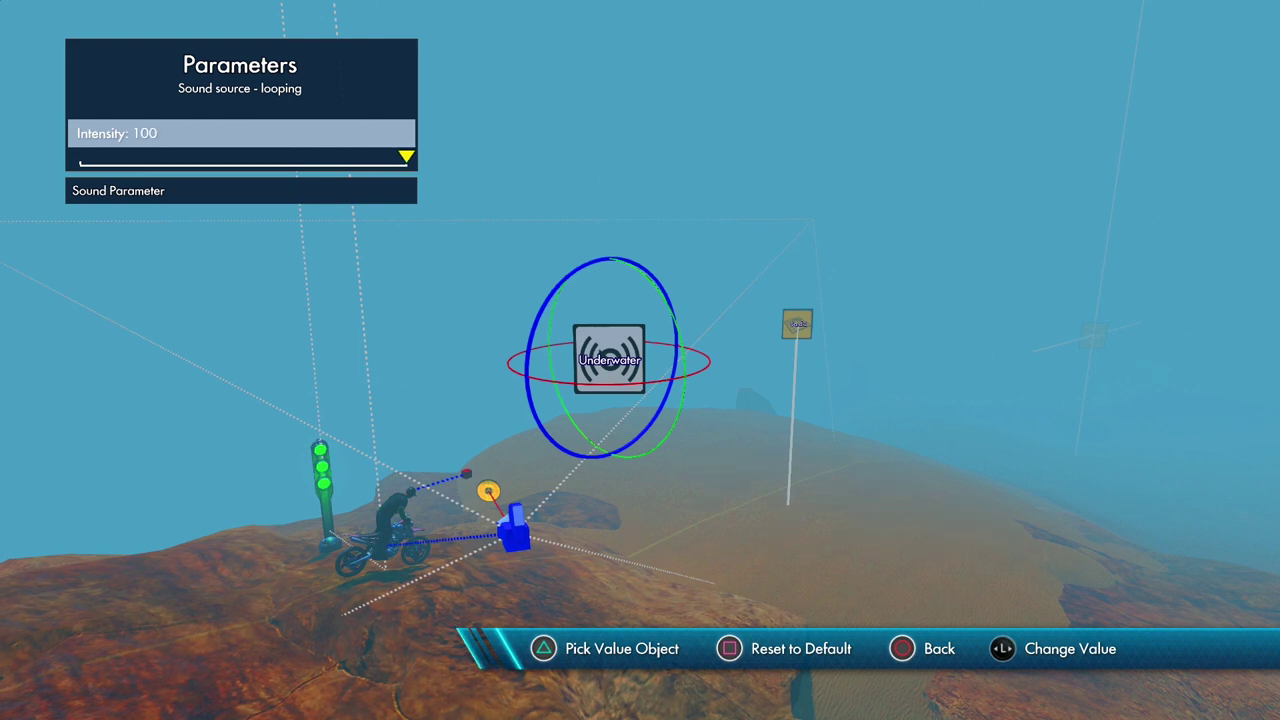
key(Escape)
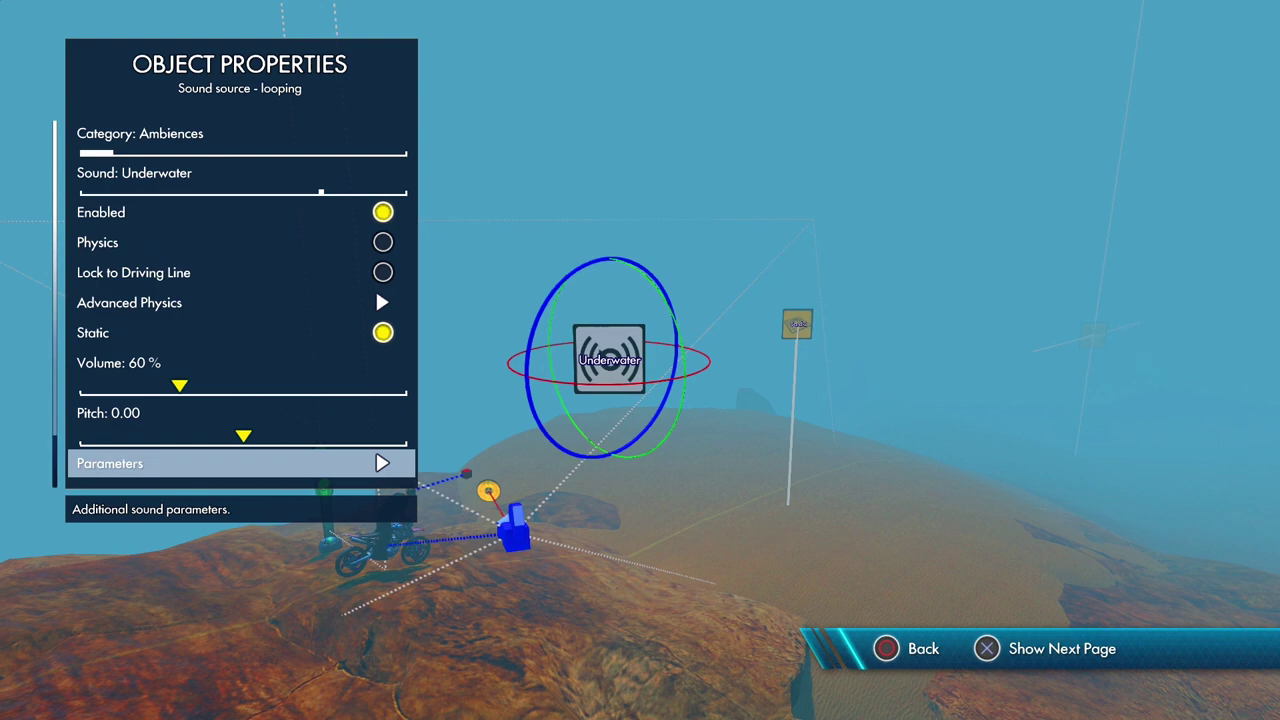
key(Escape)
key(Escape)
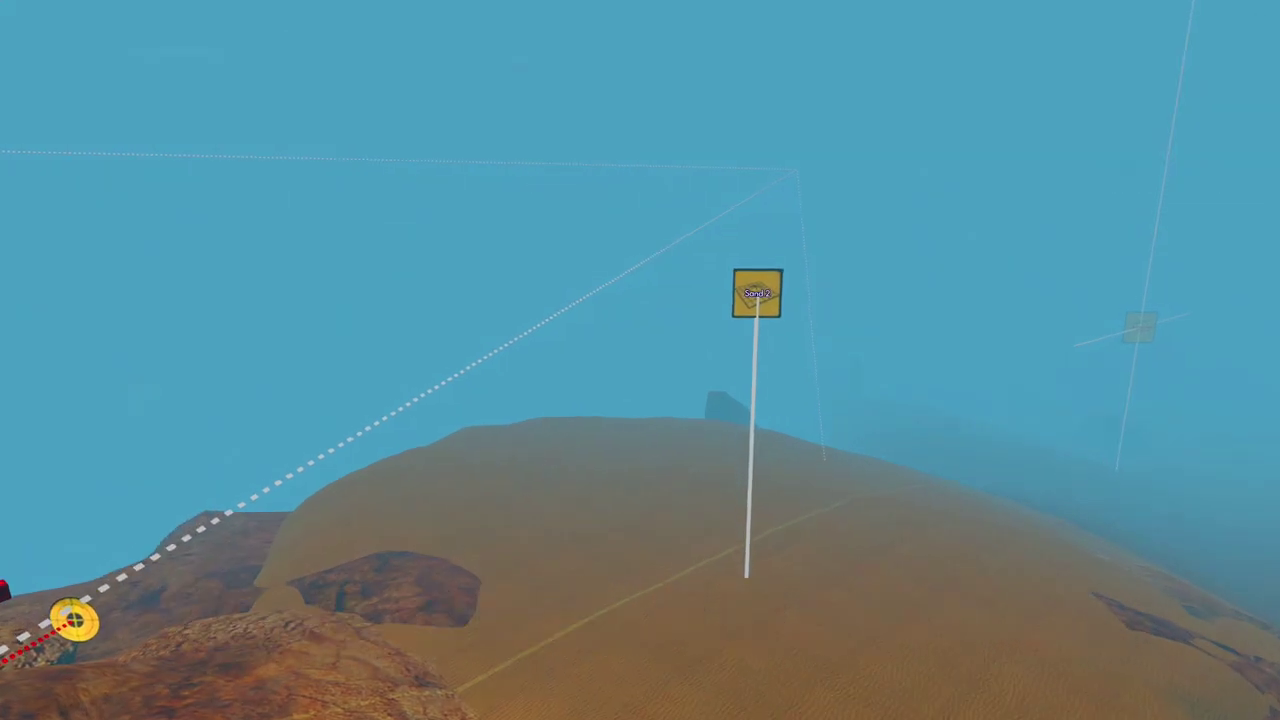
Place a Bubble stream effect from the Welcome to the Abyss effects on the sandy hill.
key(Return)
key(Escape)
key(Escape)
key(Right)
key(Right)
key(Right)
key(Right)
key(Right)
key(Right)
key(Right)
key(Right)
key(Right)
key(Right)
key(Right)
key(Right)
key(Right)
key(Right)
key(Right)
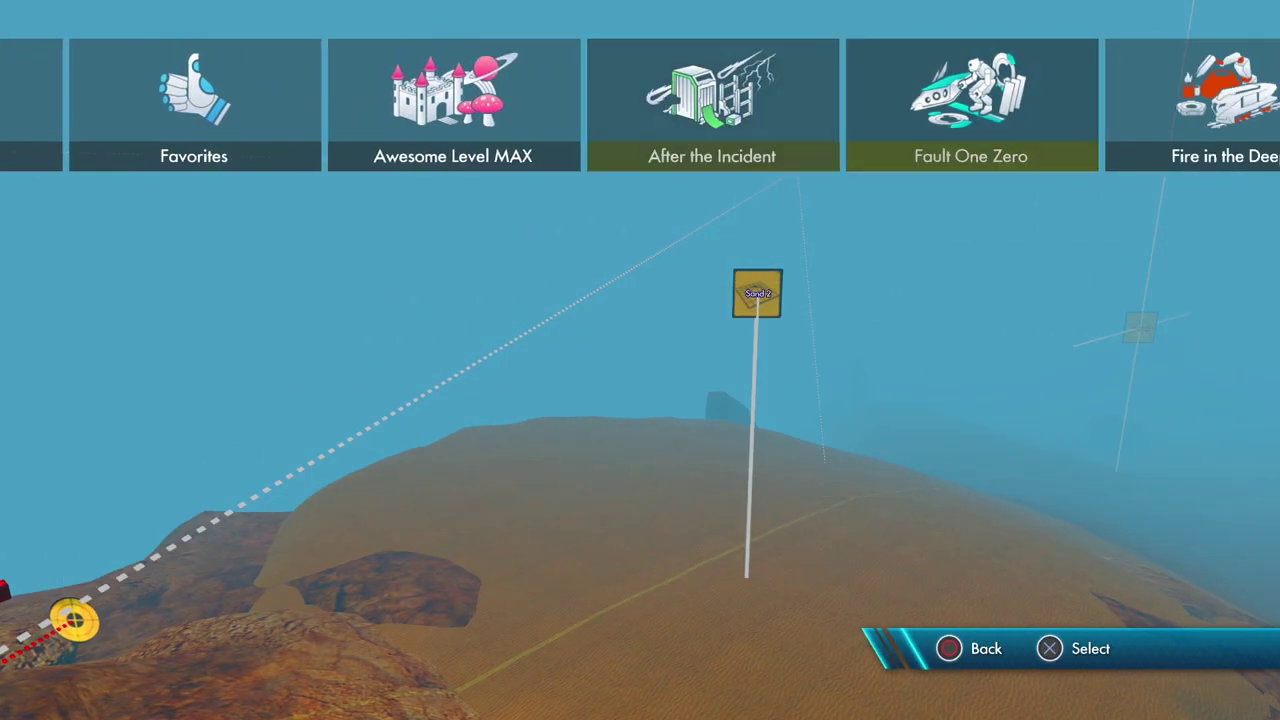
key(Right)
key(Right)
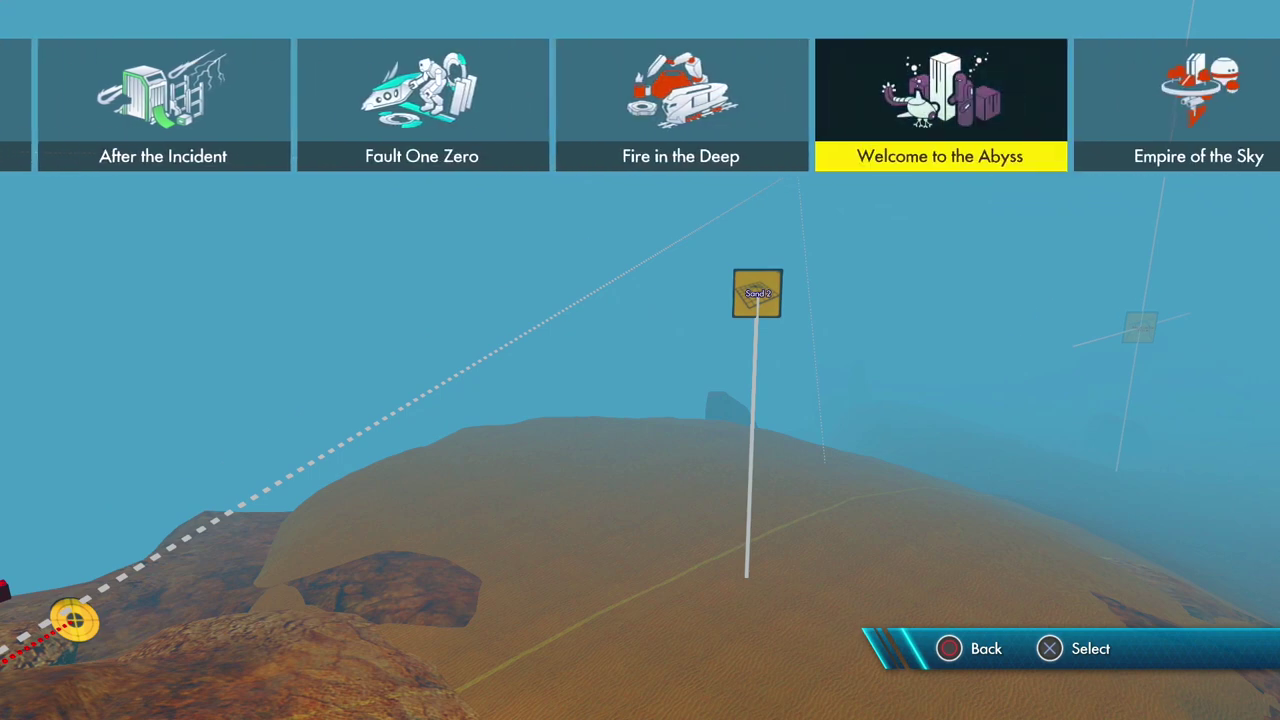
key(Return)
key(Right)
key(Right)
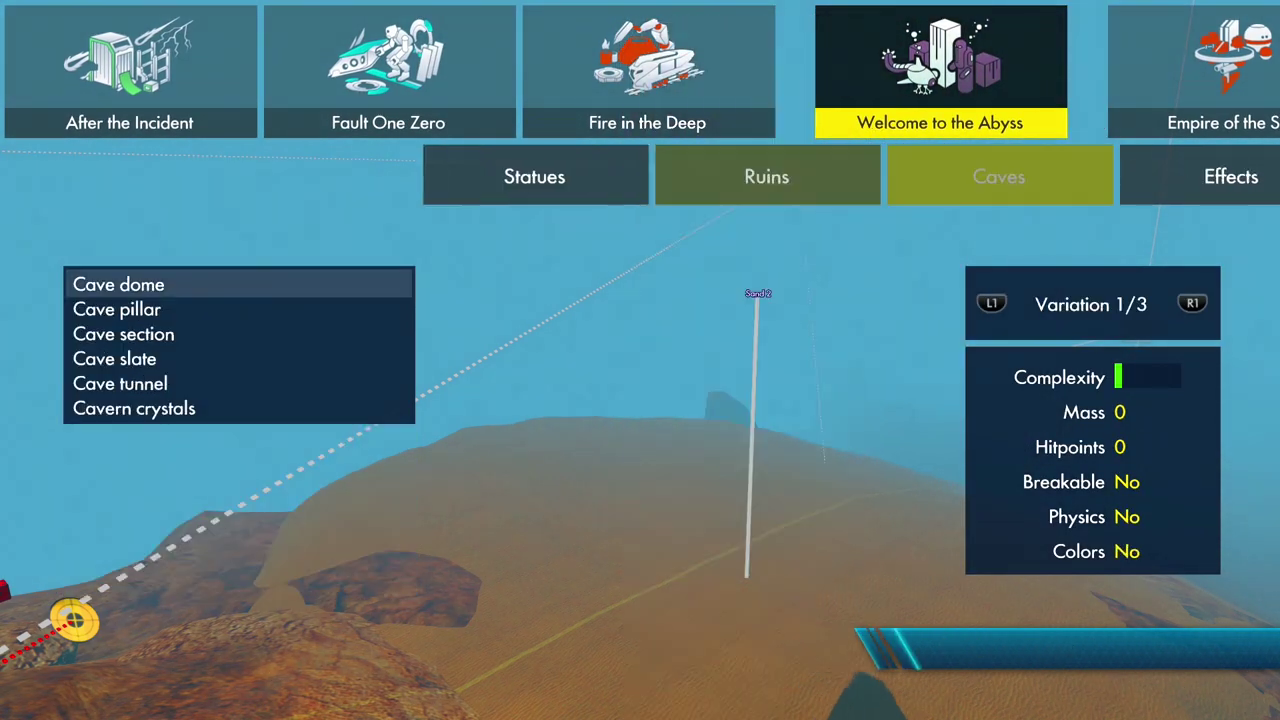
key(Right)
key(Down)
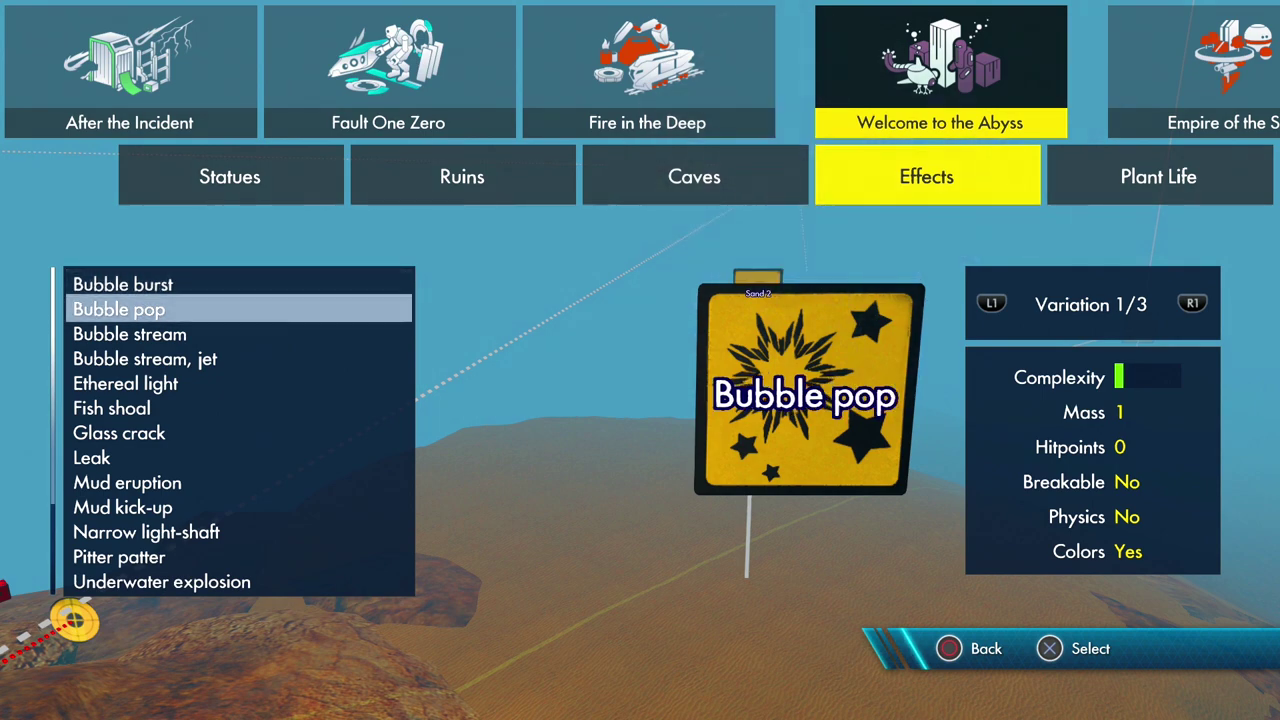
key(Down)
key(Return)
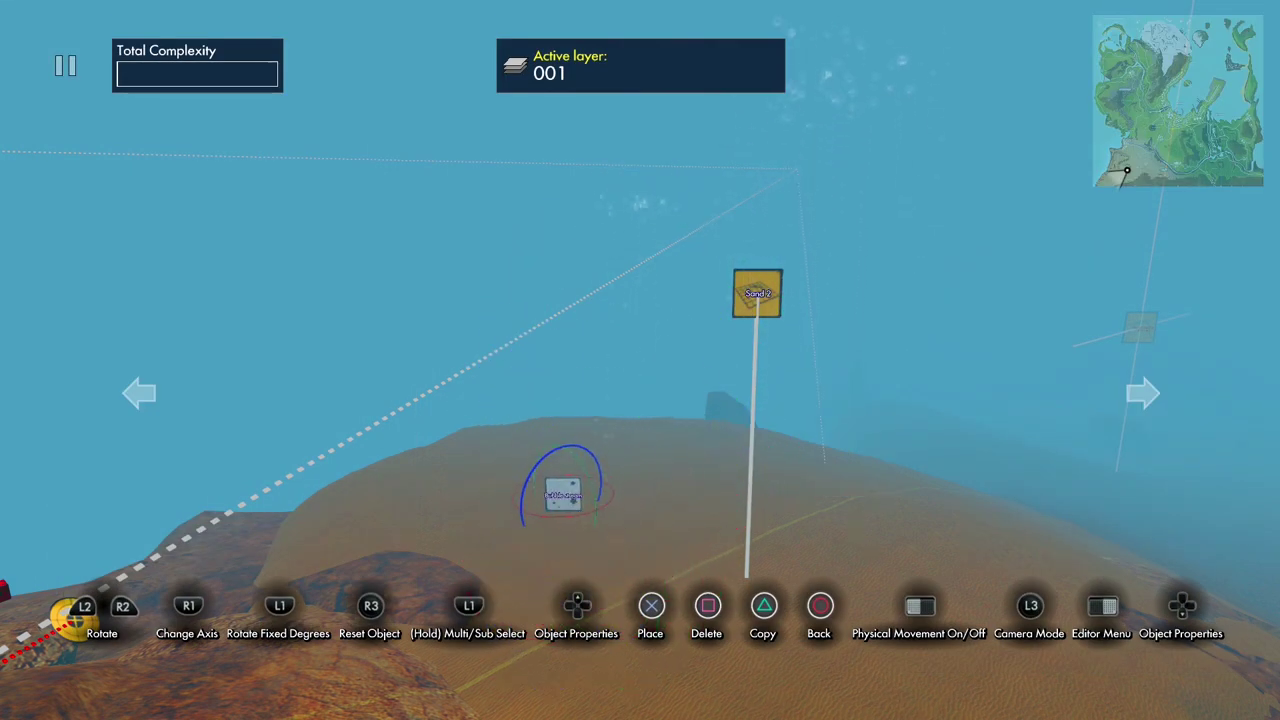
key(Return)
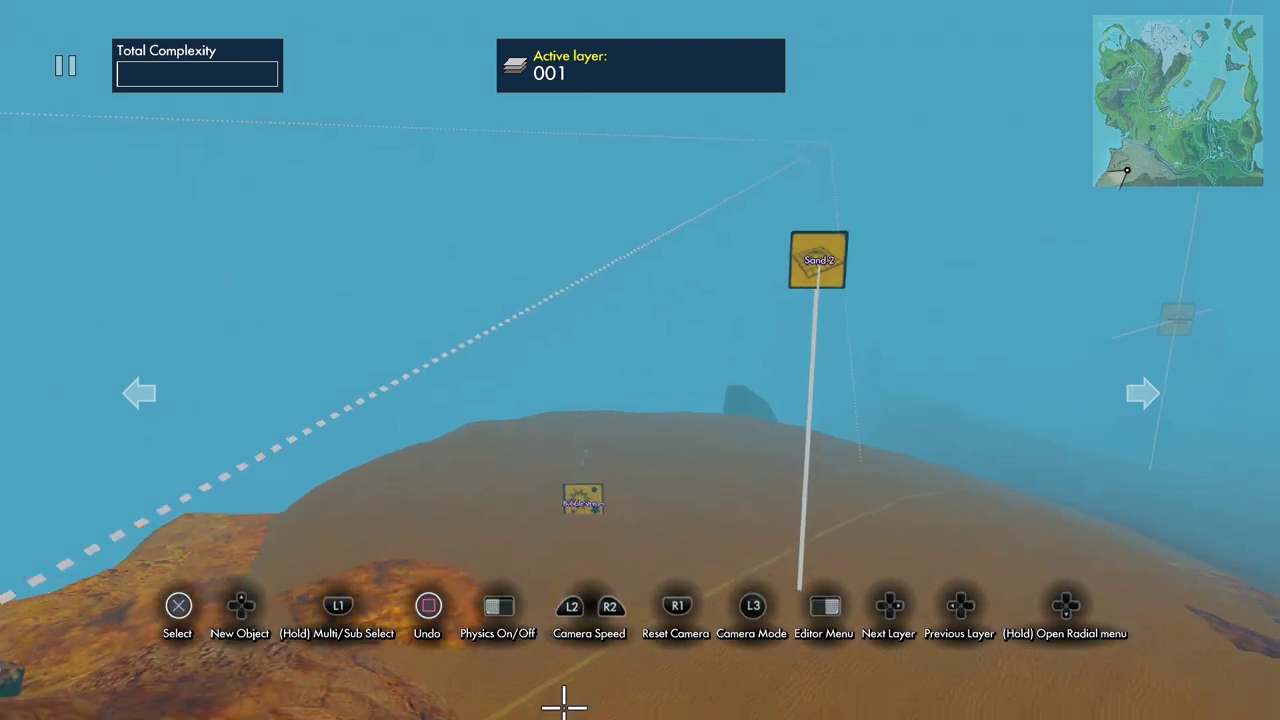
Test the track by riding briefly onto the sand past the bubbles, and return to the editor.
key(Escape)
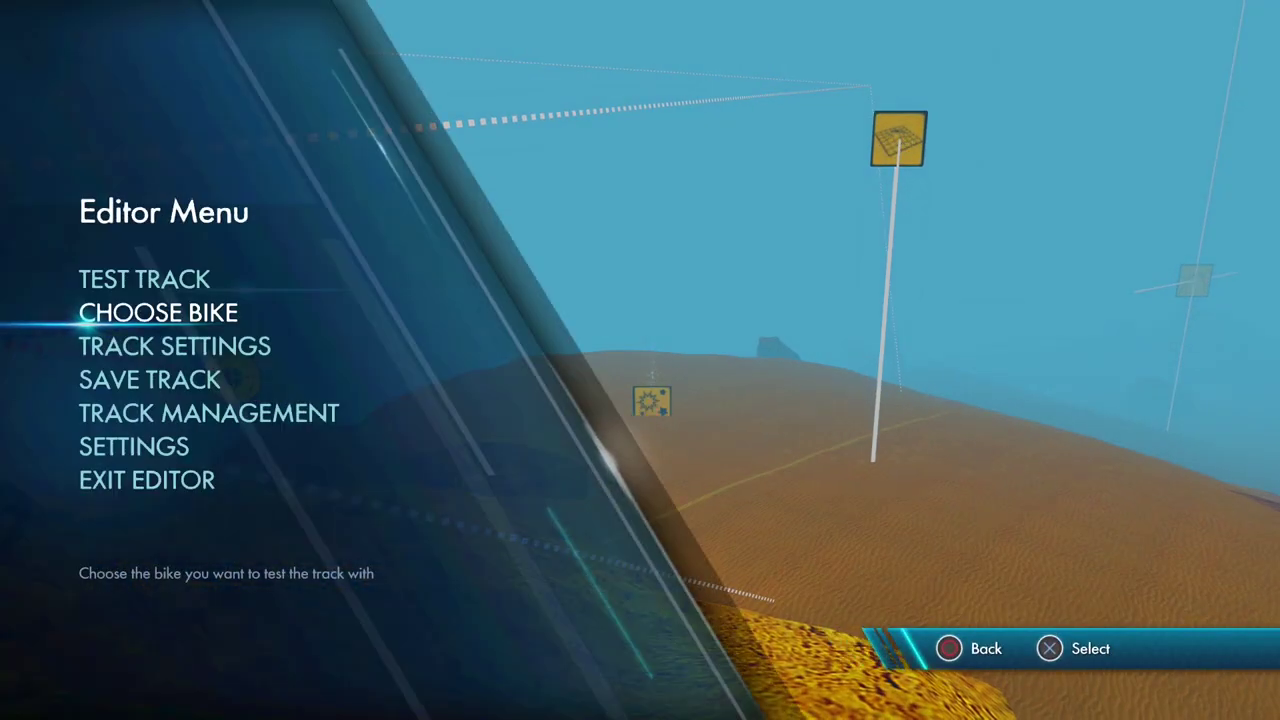
key(Up)
key(Return)
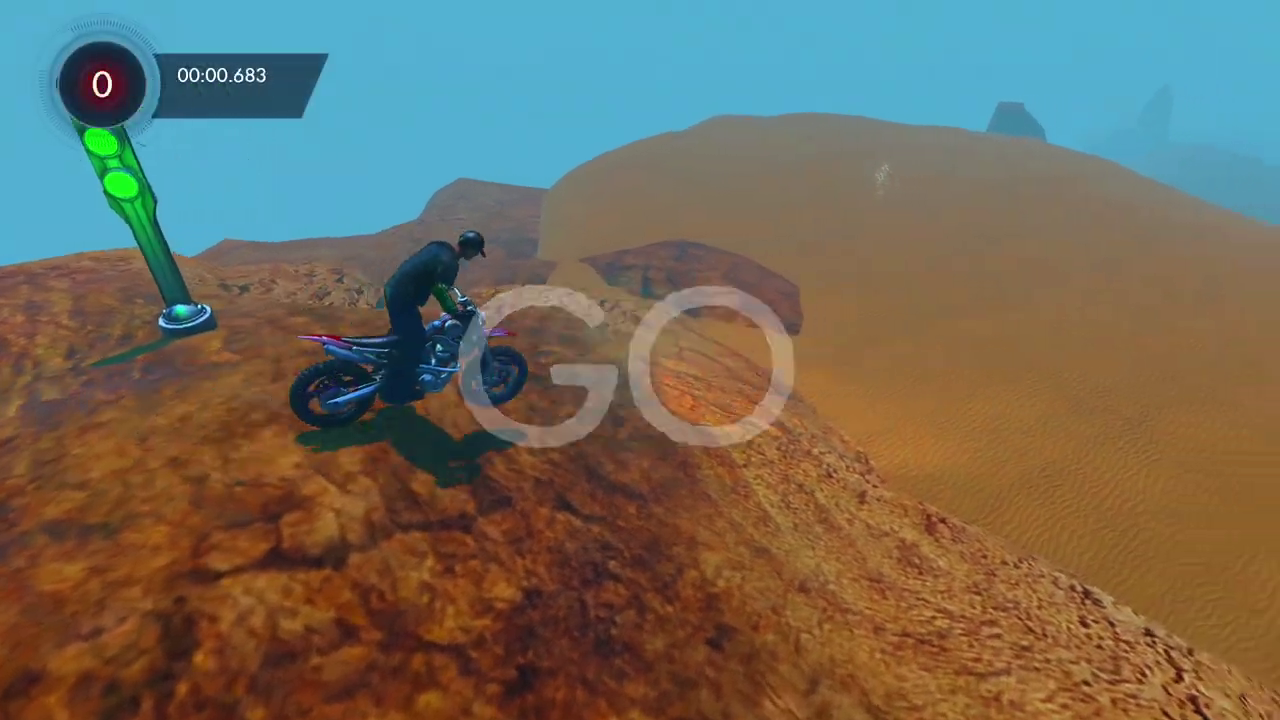
key(Up)
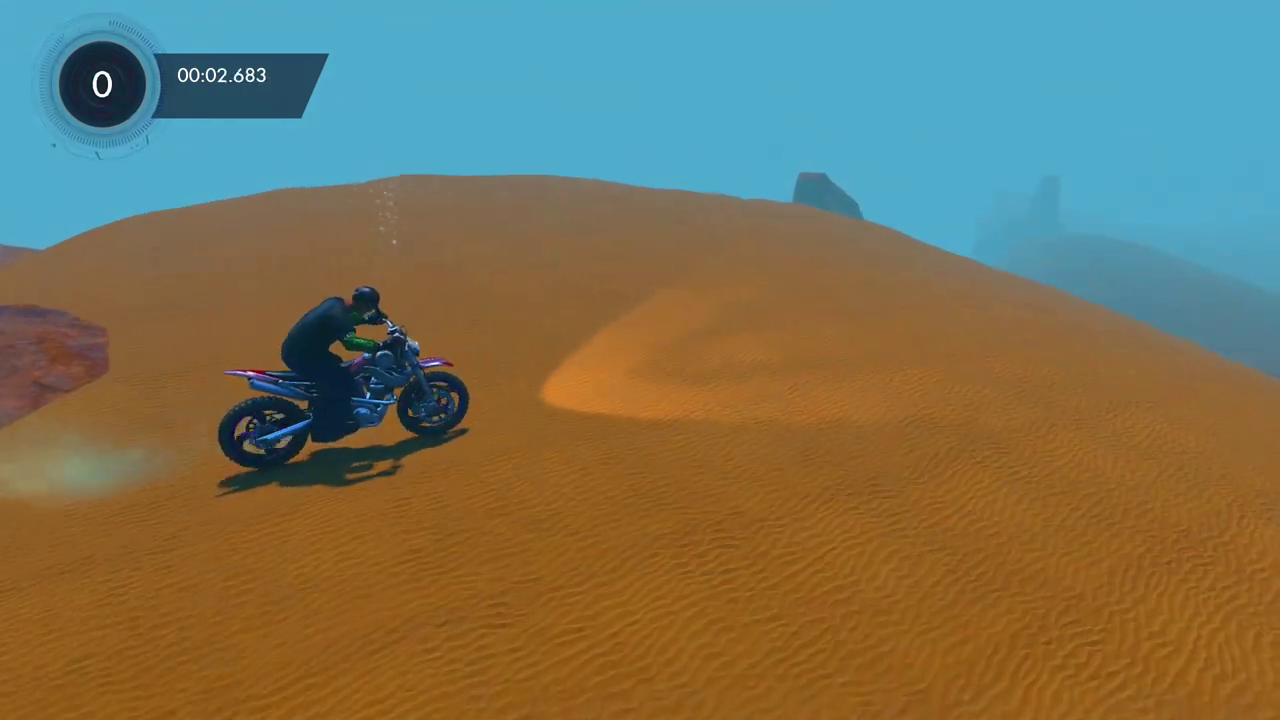
key(Escape)
key(Down)
key(Return)
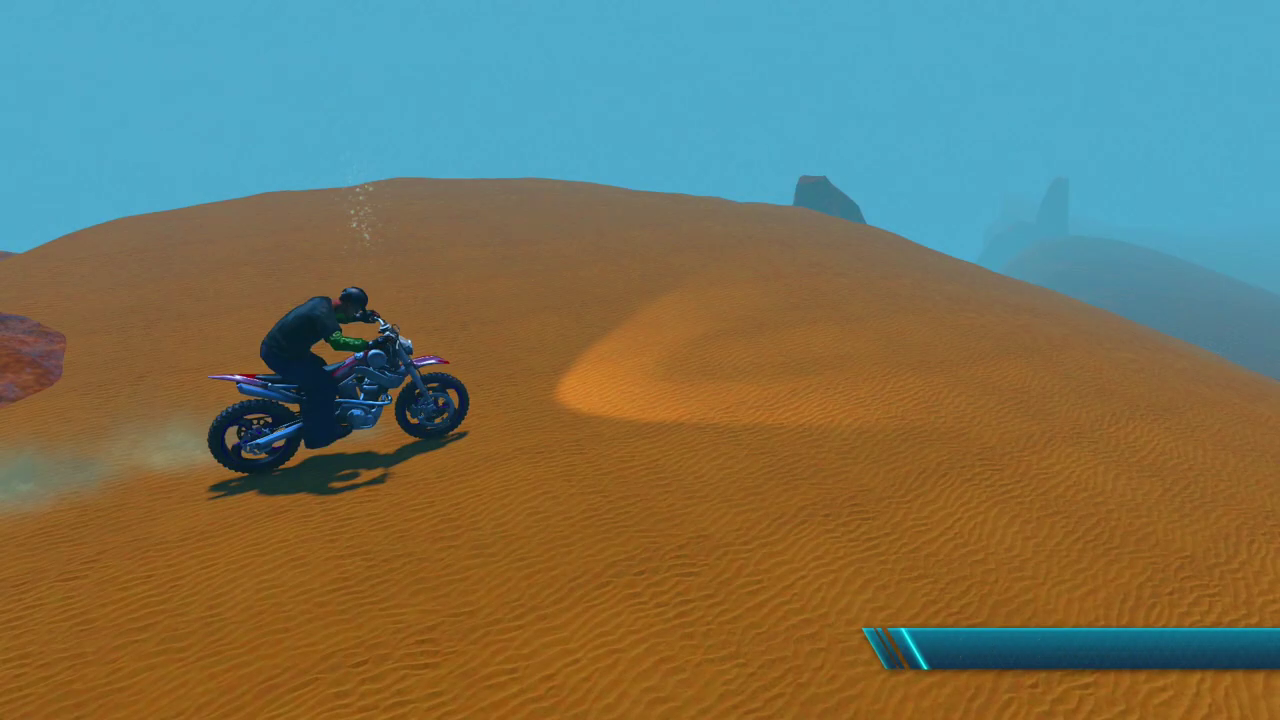
Add a Bubble stream, jet effect and move it over the rock behind the start light.
key(Up)
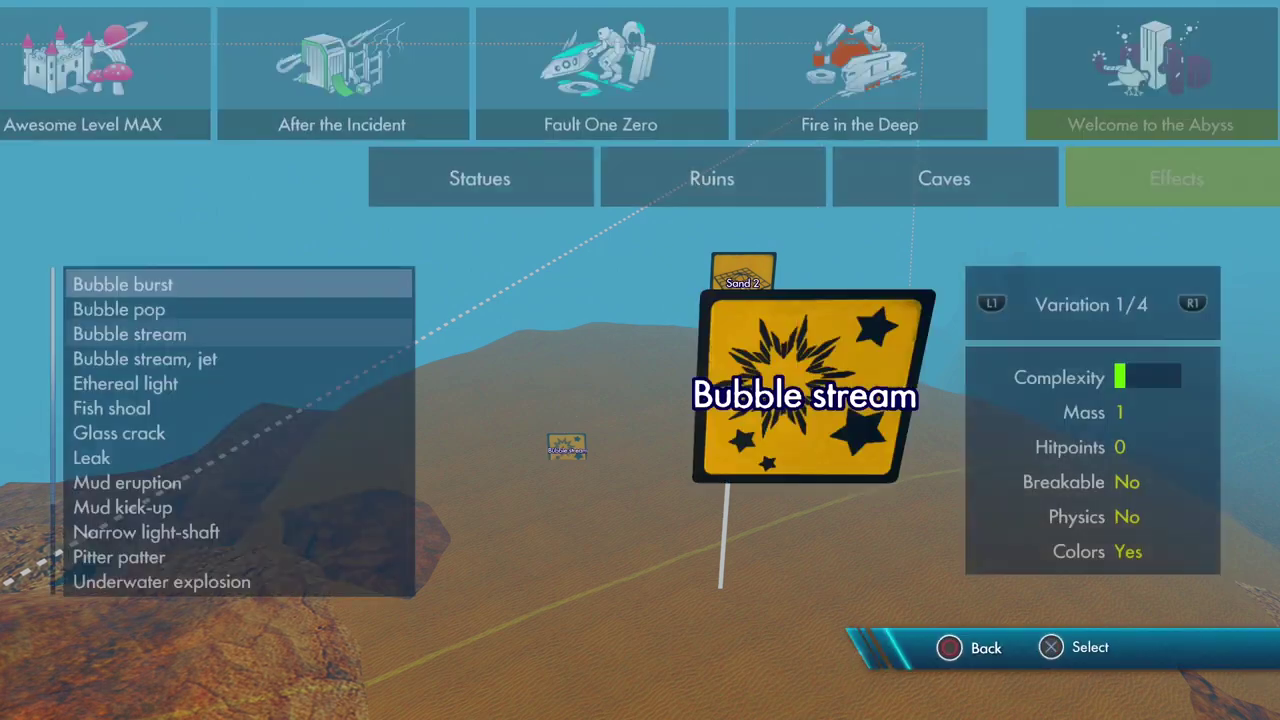
key(Down)
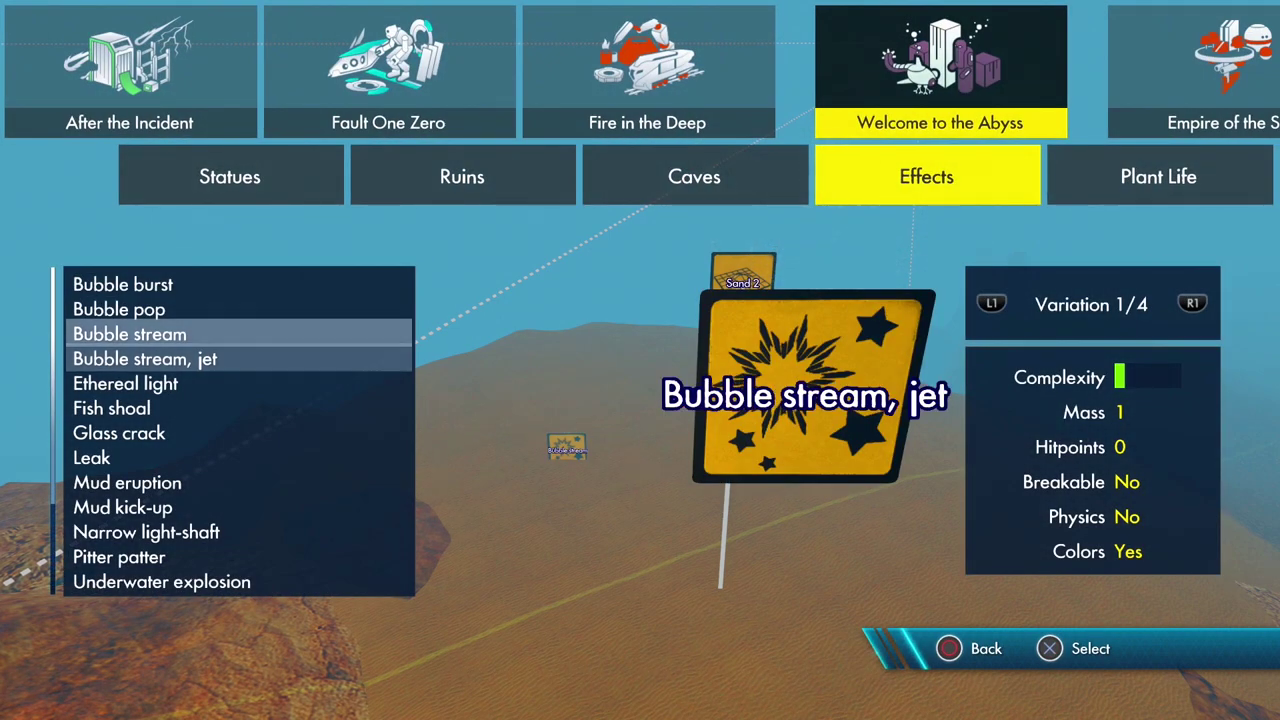
key(Return)
key(Return)
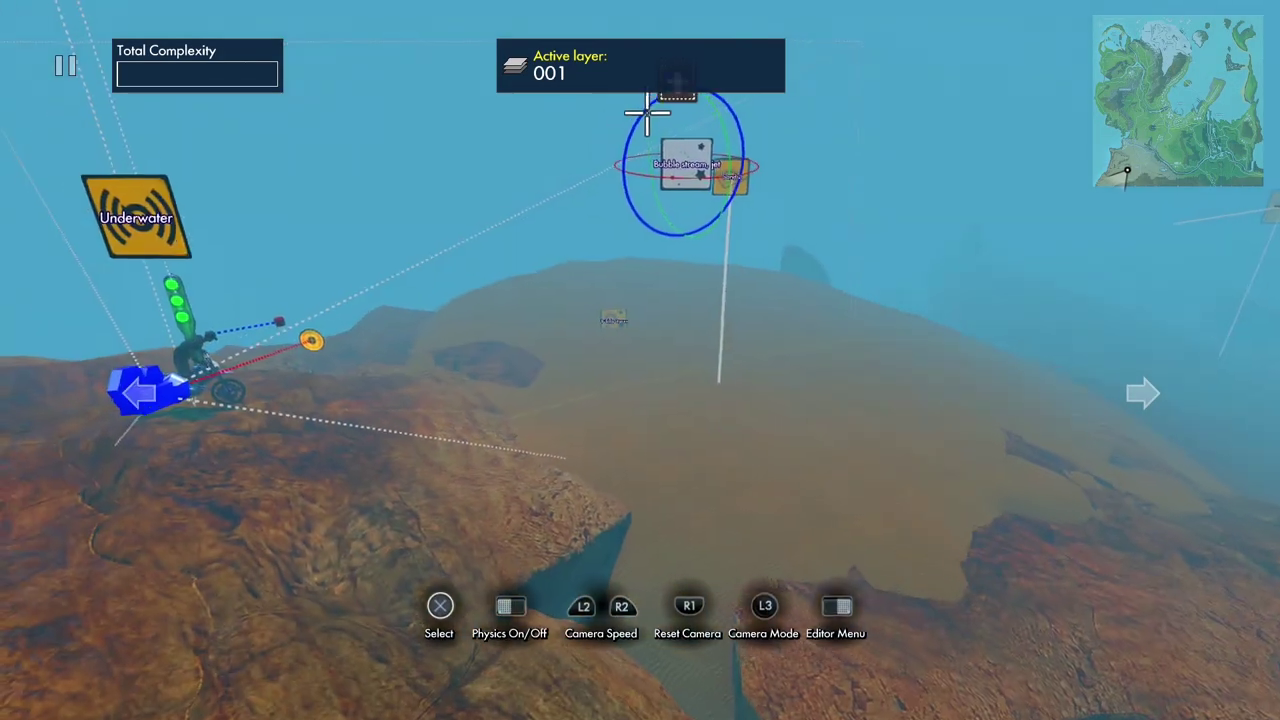
key(Return)
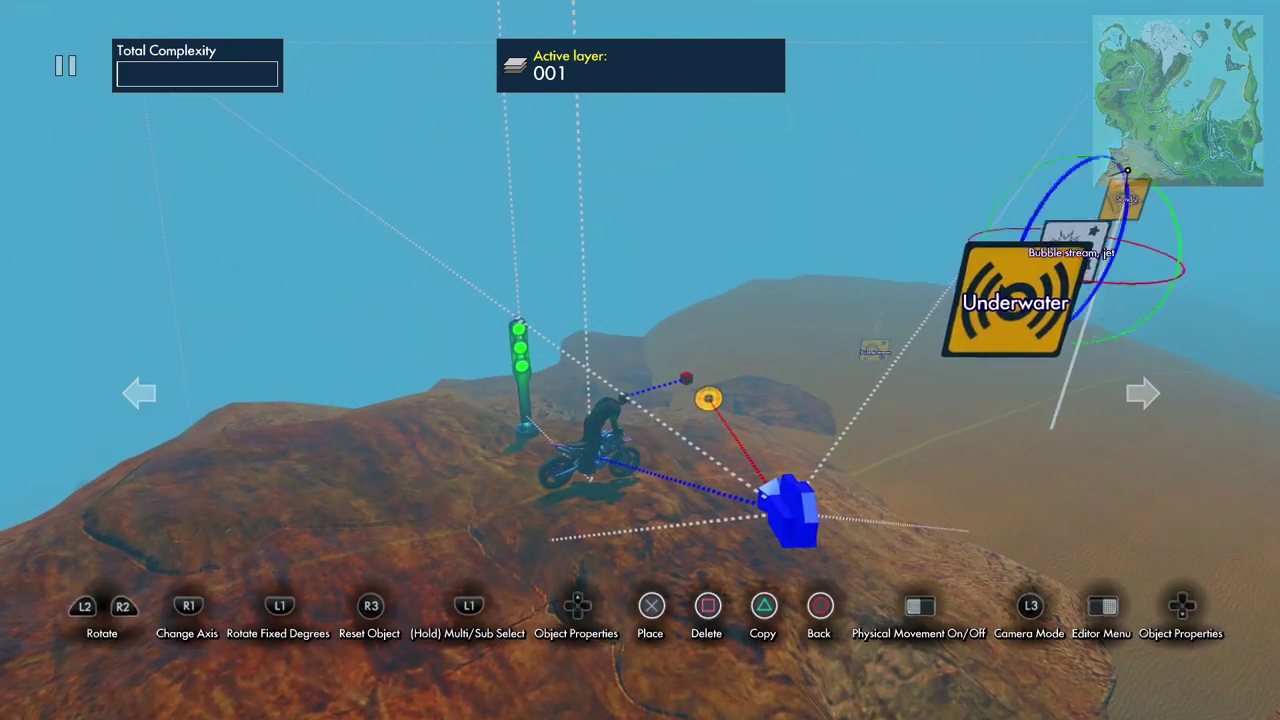
key(Return)
key(Return)
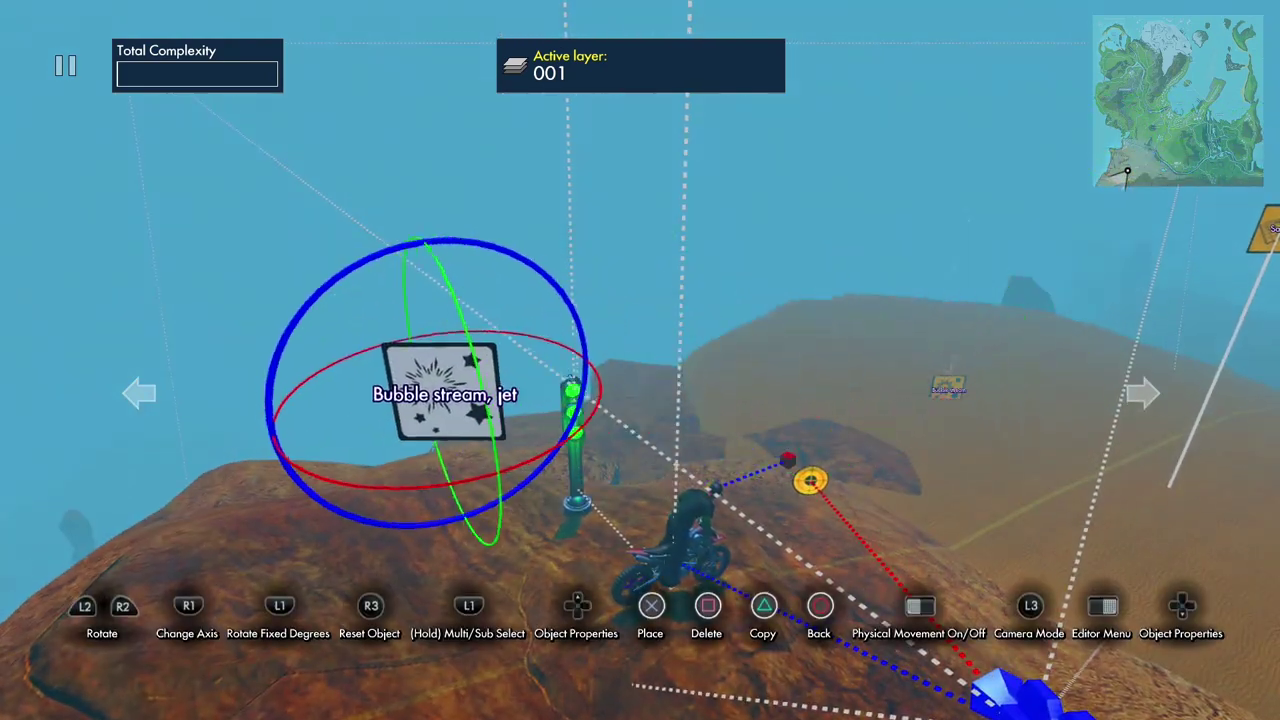
Switch the Bubble stream, jet effect to its next variation and place it behind the start light.
key(Up)
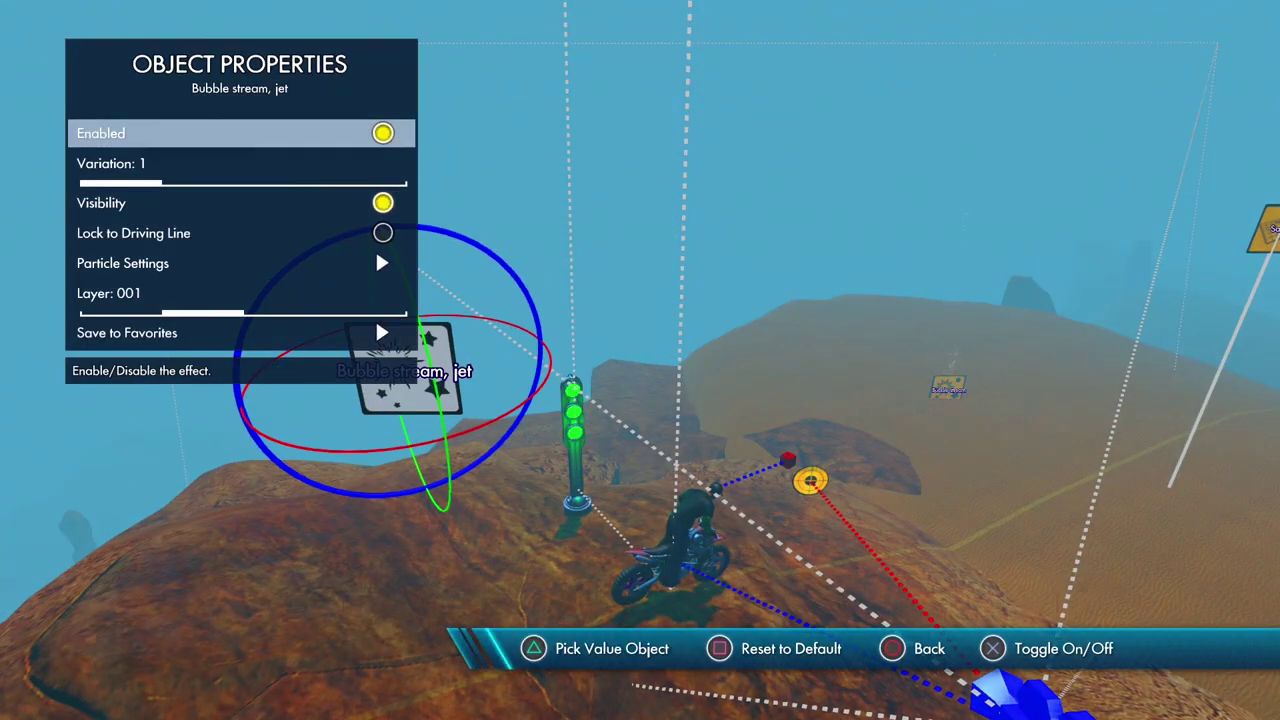
key(Down)
key(Right)
key(Escape)
key(Return)
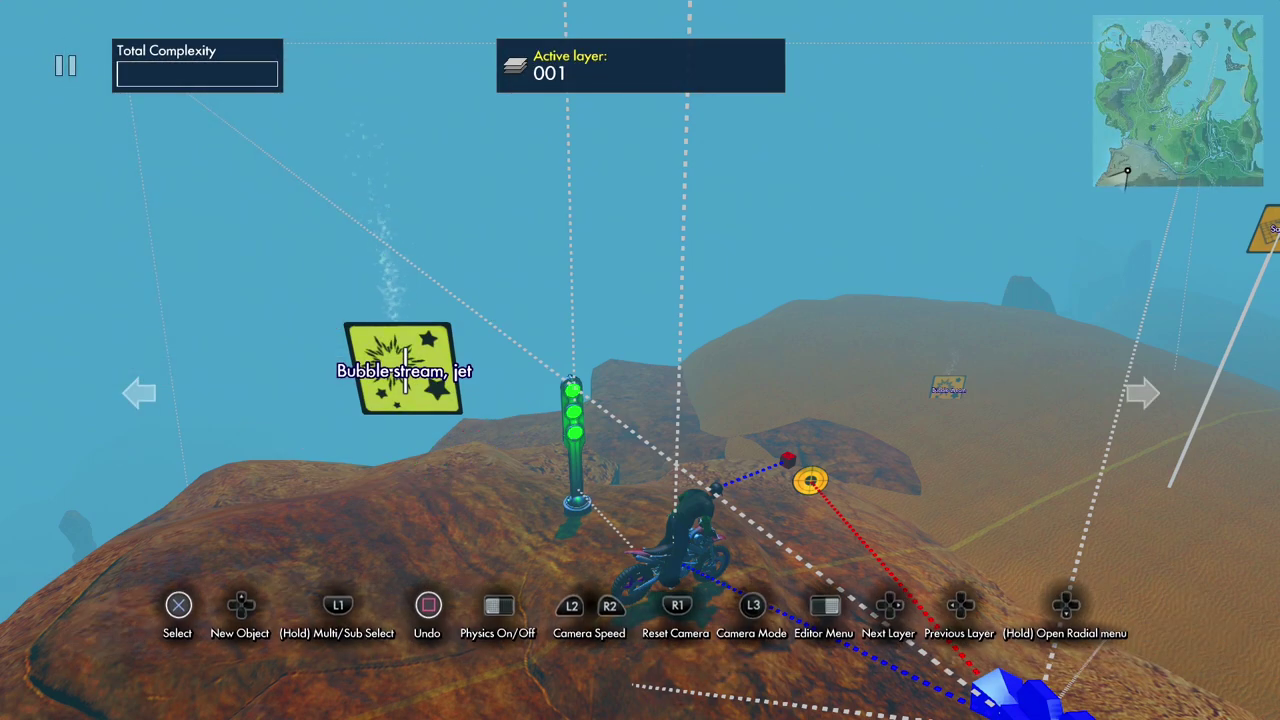